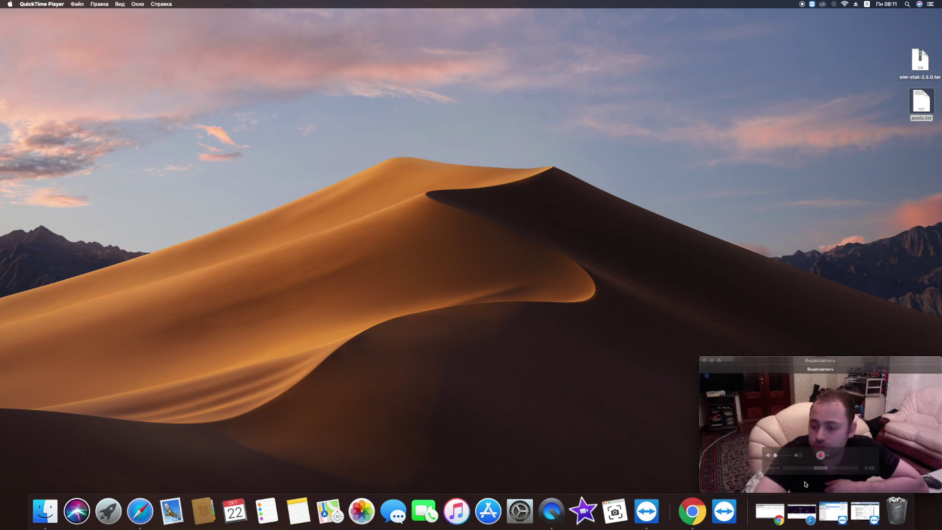
# Switch to the TeamViewer session and examine the Monero thread's Pools section and the xmr.nanopool.org entry in the Moneropools global list.
pyautogui.click(846, 511)
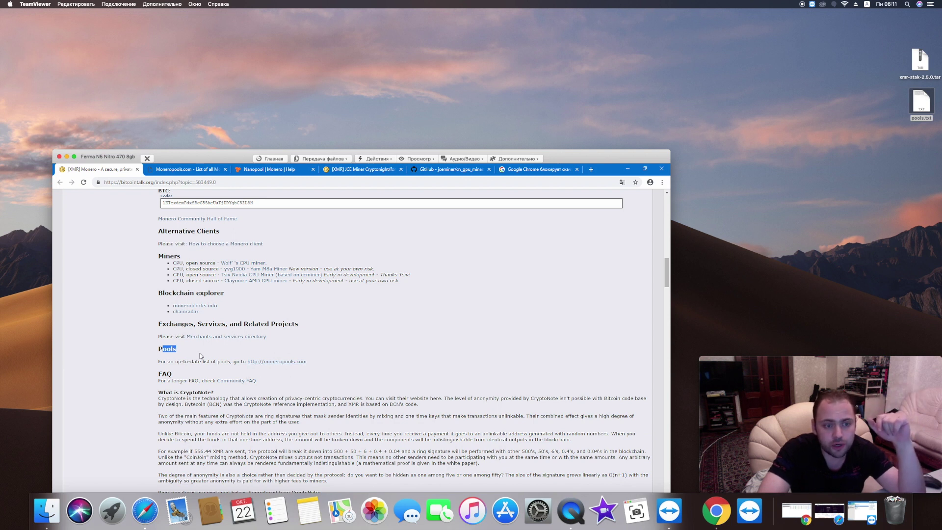
pyautogui.click(138, 183)
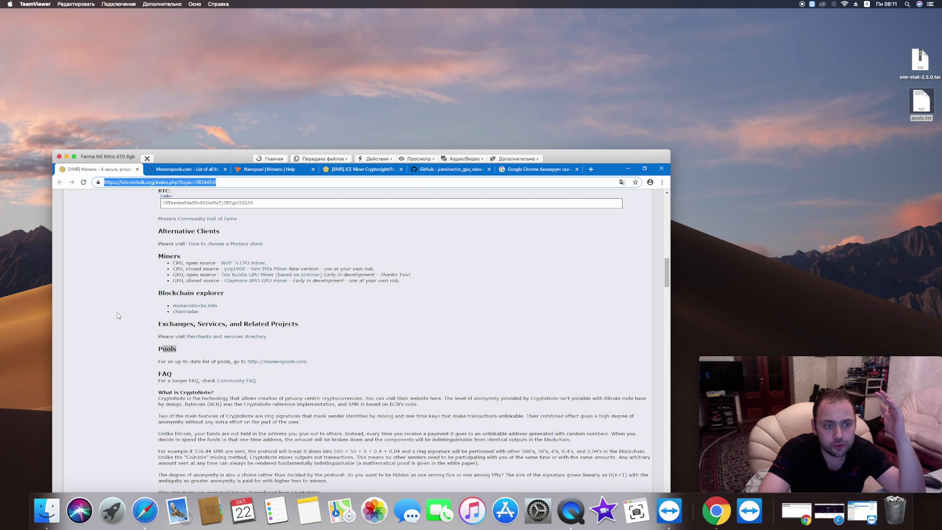
pyautogui.click(185, 360)
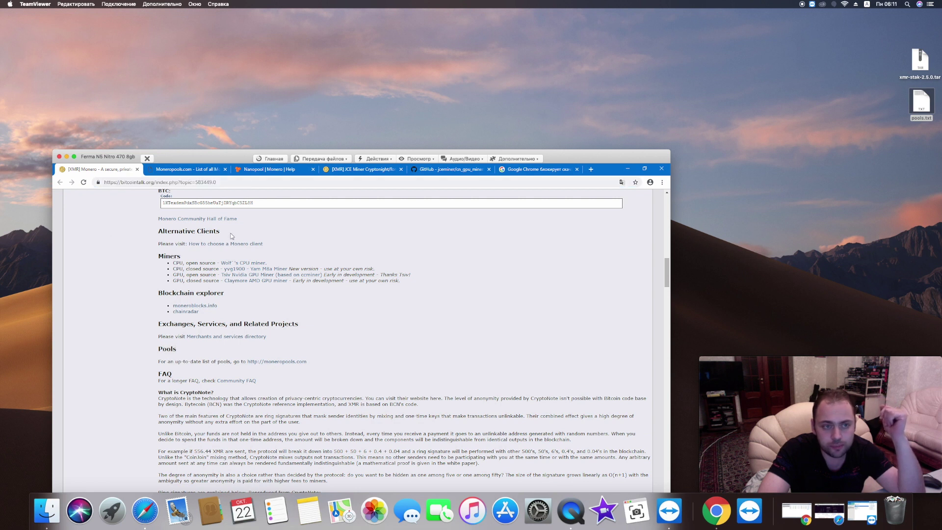
pyautogui.click(187, 170)
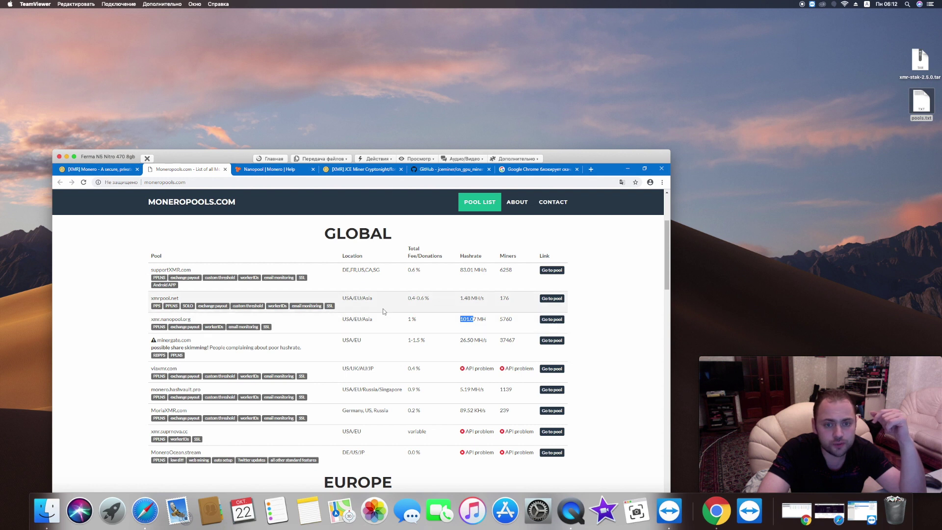
pyautogui.scroll(-3, 441, 324)
pyautogui.scroll(3, 449, 327)
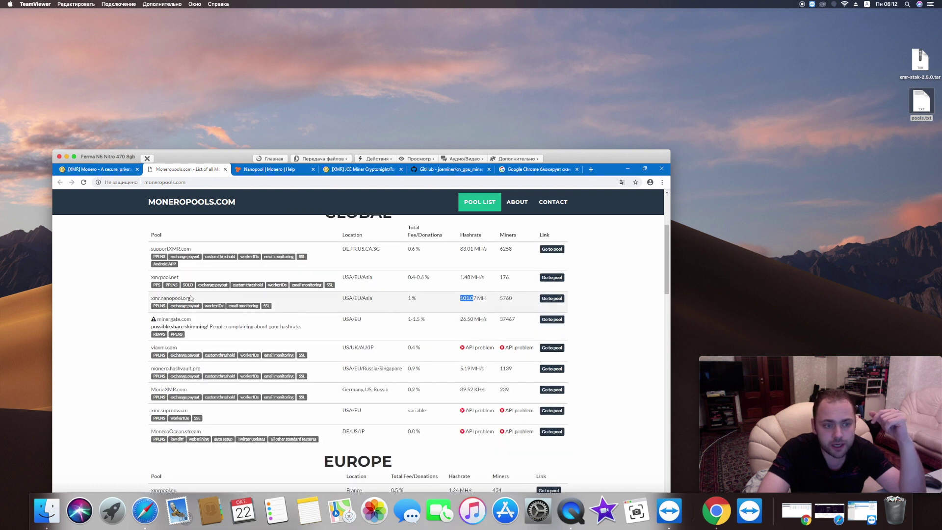
pyautogui.moveTo(466, 301); pyautogui.dragTo(478, 299)
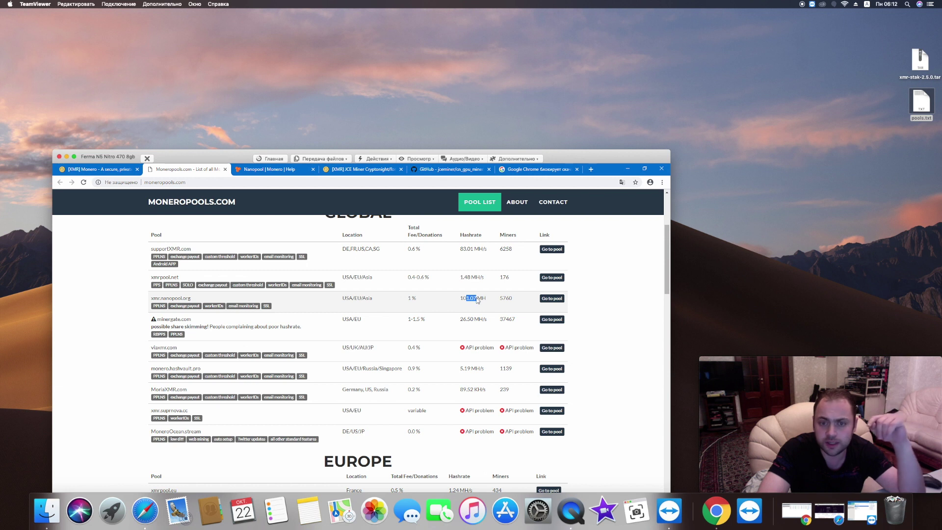
pyautogui.moveTo(169, 298); pyautogui.dragTo(194, 298)
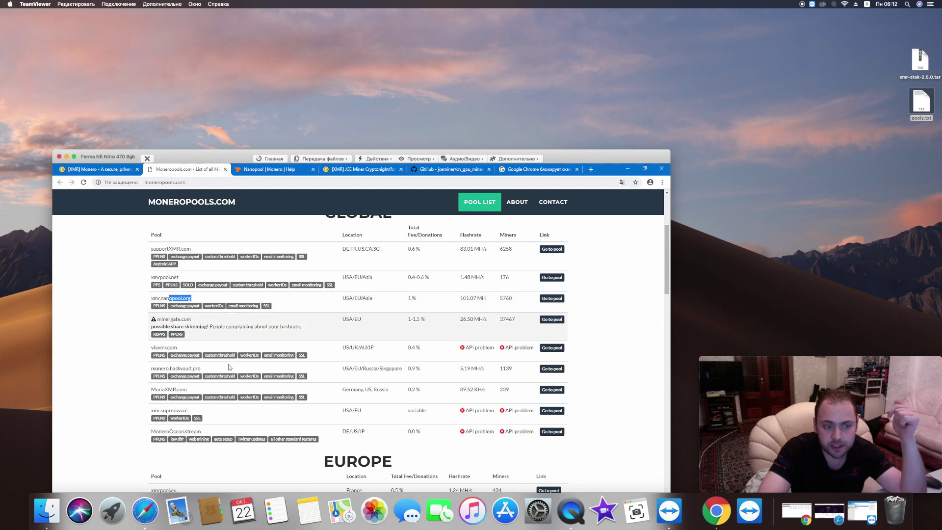
# Examine the address, payment-ID, worker and email formats in Nanopool's Monero help, and the JCE Miner thread on Bitcointalk.
pyautogui.click(260, 170)
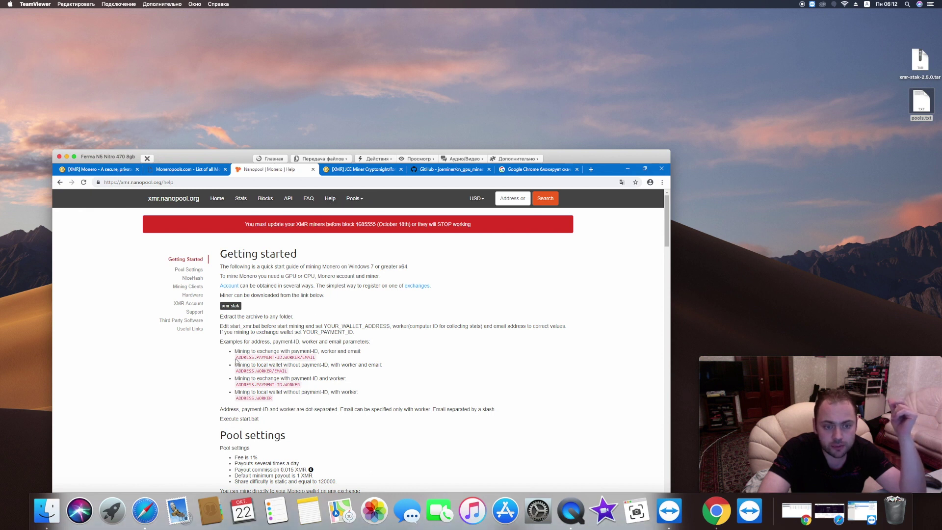
pyautogui.moveTo(237, 357); pyautogui.dragTo(321, 360)
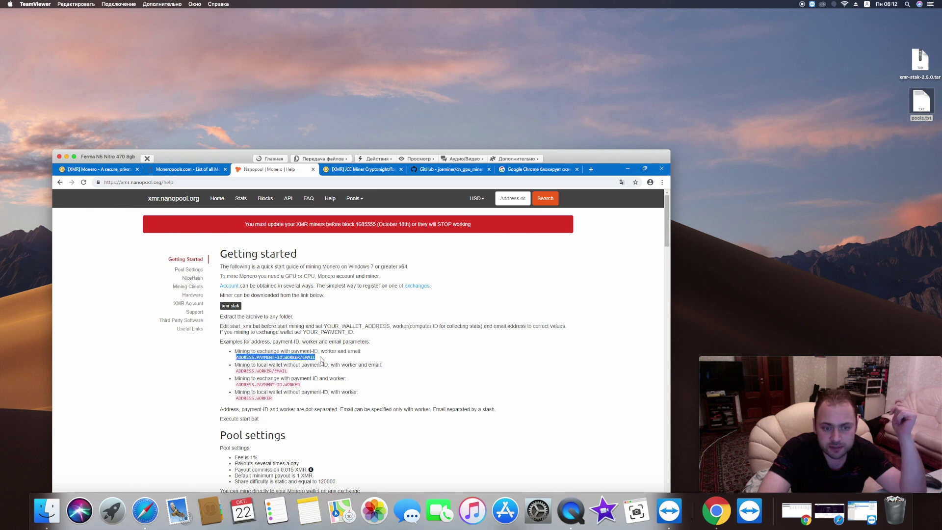
pyautogui.moveTo(246, 371); pyautogui.dragTo(275, 399)
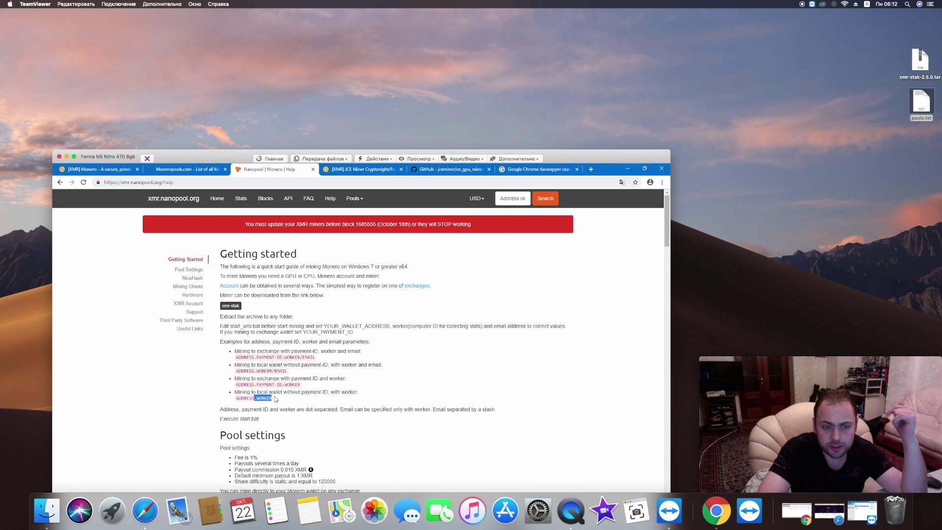
pyautogui.click(356, 169)
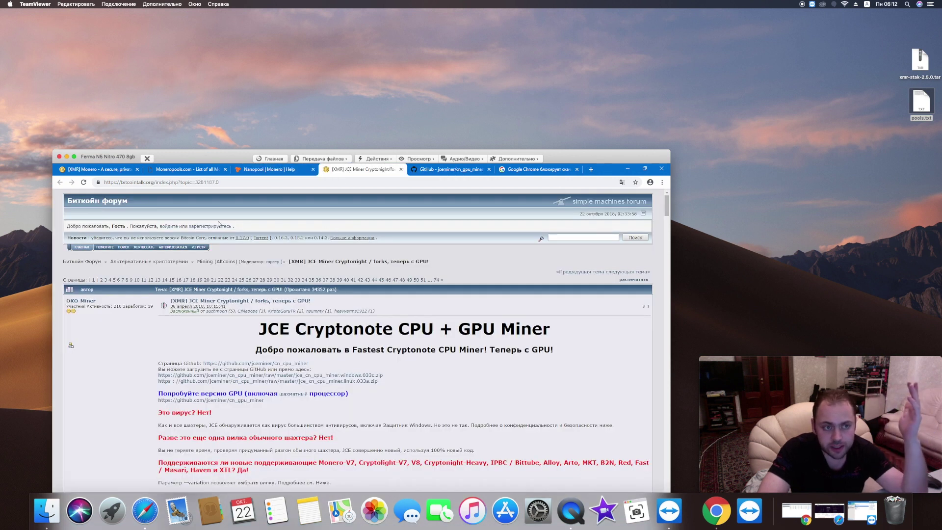
pyautogui.click(143, 182)
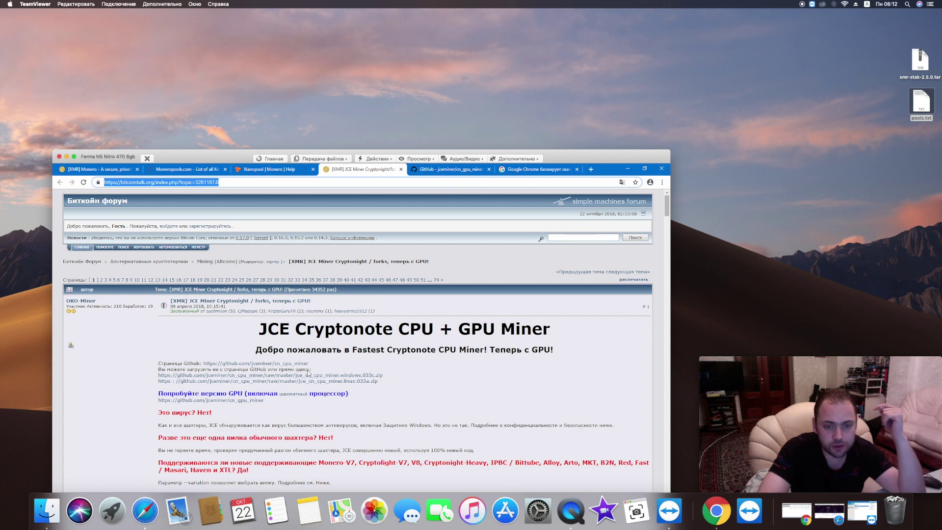
# Download jce_cn_gpu_miner.033b.zip from the jceminer/cn_gpu_miner repository on GitHub.
pyautogui.click(437, 175)
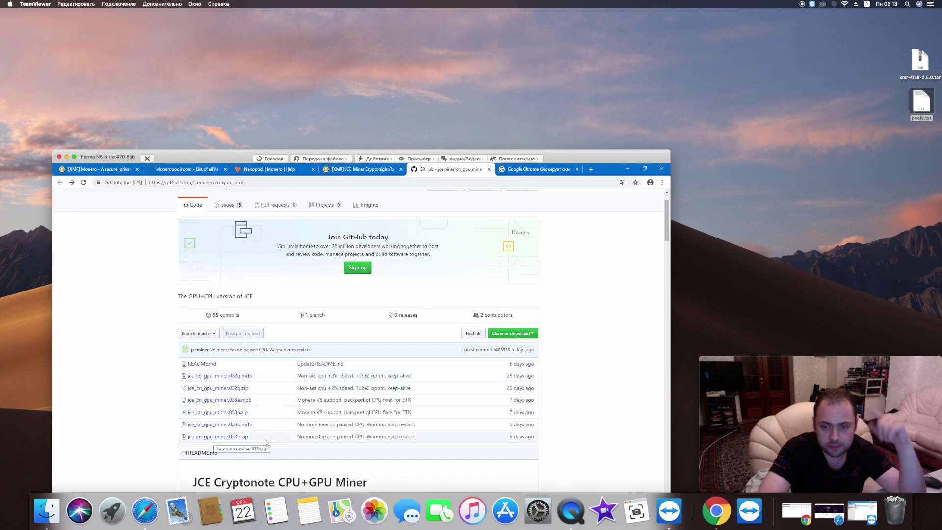
pyautogui.click(240, 436)
pyautogui.click(476, 390)
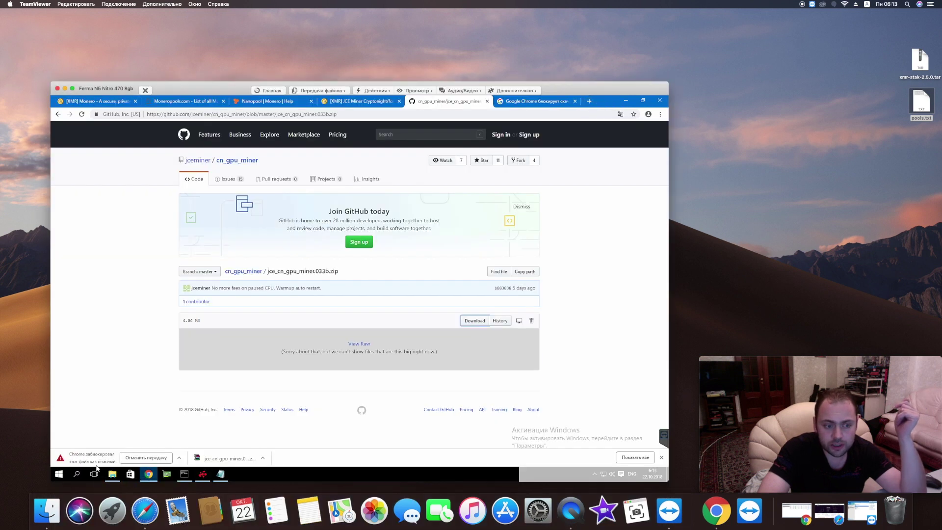
pyautogui.click(660, 114)
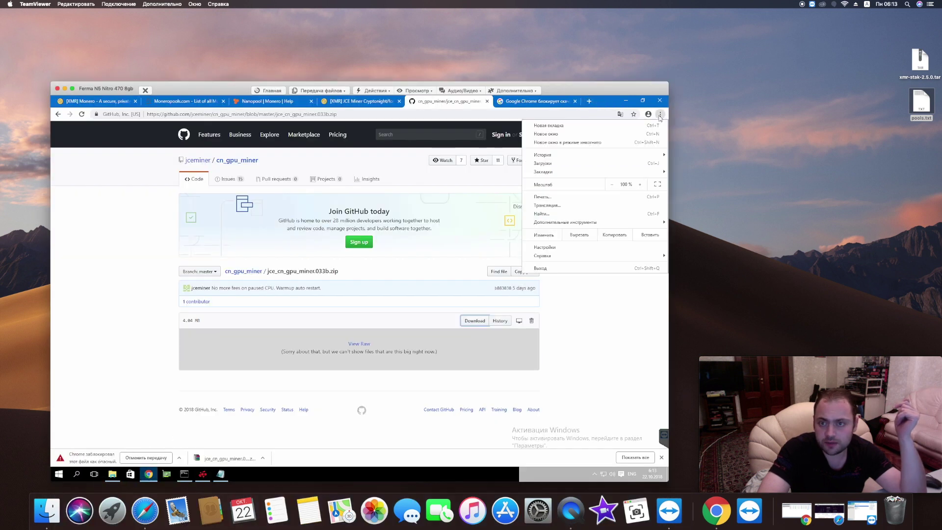
pyautogui.click(561, 168)
pyautogui.click(346, 211)
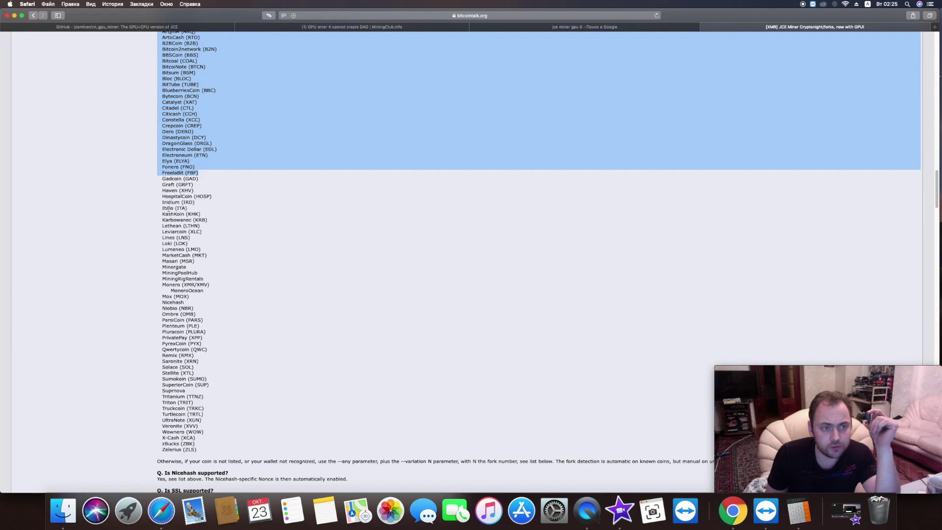
# Look through the list of supported coins in the JCE Miner forum thread, from Gadcoin downward.
pyautogui.click(167, 190)
pyautogui.moveTo(164, 178); pyautogui.dragTo(220, 357)
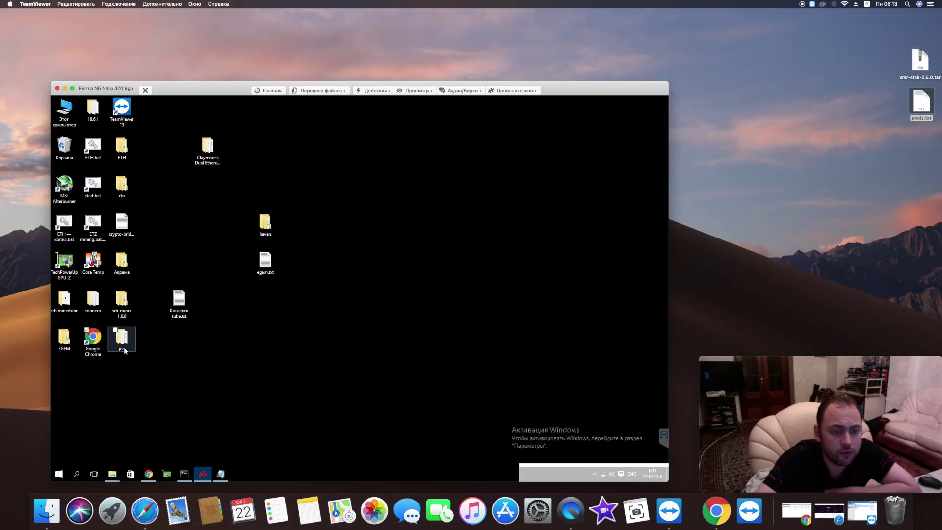
# Open the jce folder on the remote desktop and open start.bat for editing in Notepad.
pyautogui.doubleClick(124, 348)
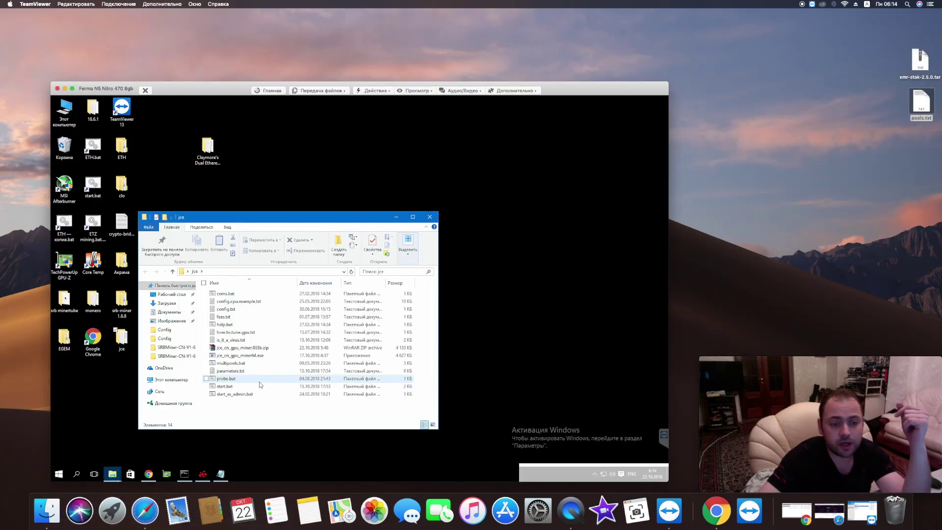
pyautogui.click(233, 389)
pyautogui.rightClick(233, 388)
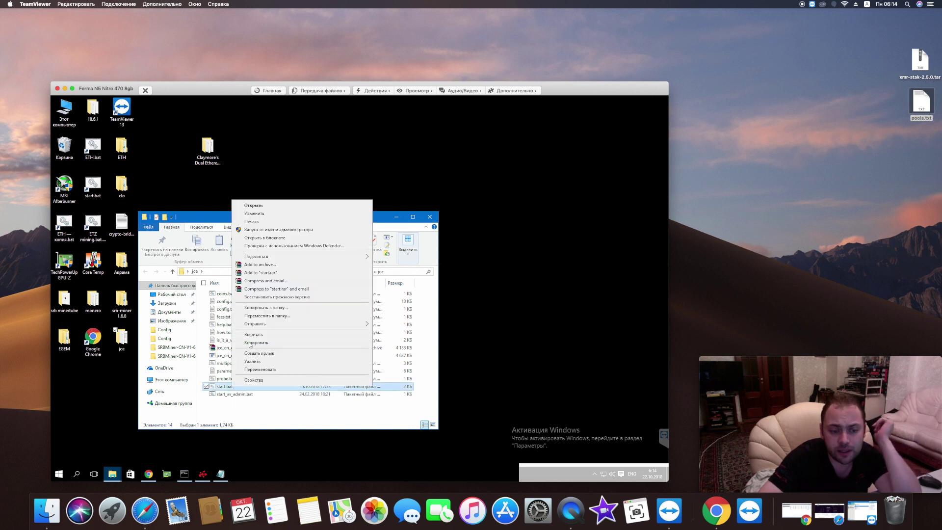
pyautogui.click(252, 214)
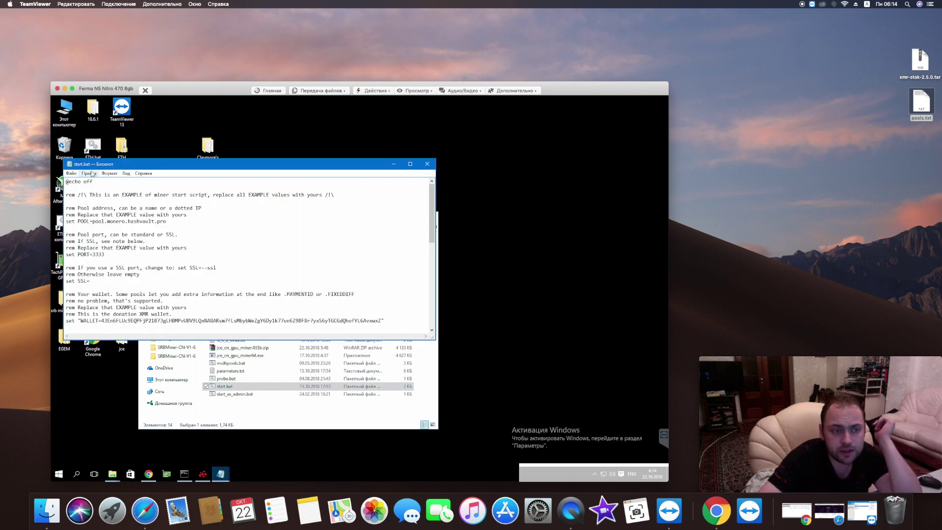
pyautogui.moveTo(432, 219)
pyautogui.mouseDown()
pyautogui.moveTo(436, 287)
pyautogui.moveTo(438, 219)
pyautogui.mouseUp()
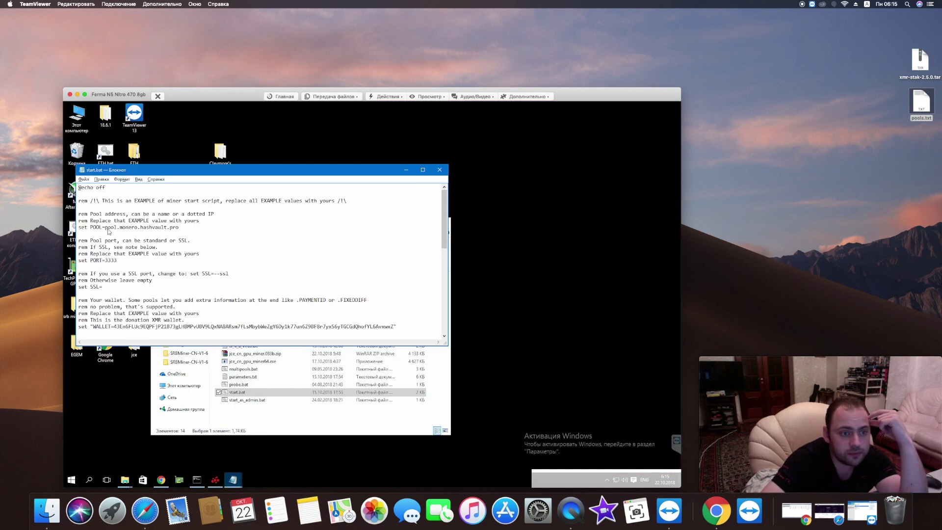
# Set the POOL value in start.bat to xmr-eu1.nanopool.org and the PORT value to 14444.
pyautogui.moveTo(105, 229); pyautogui.dragTo(181, 230)
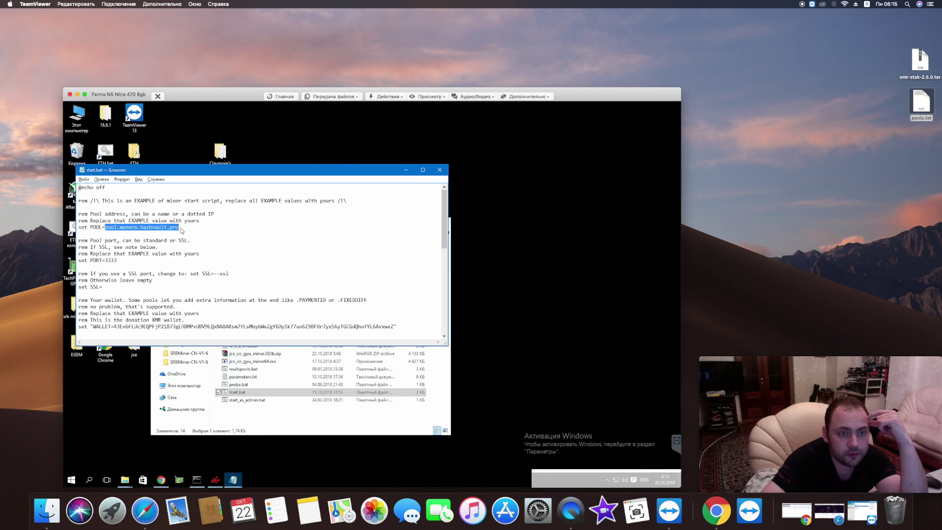
pyautogui.rightClick(167, 231)
pyautogui.click(181, 257)
pyautogui.moveTo(108, 261); pyautogui.dragTo(122, 267)
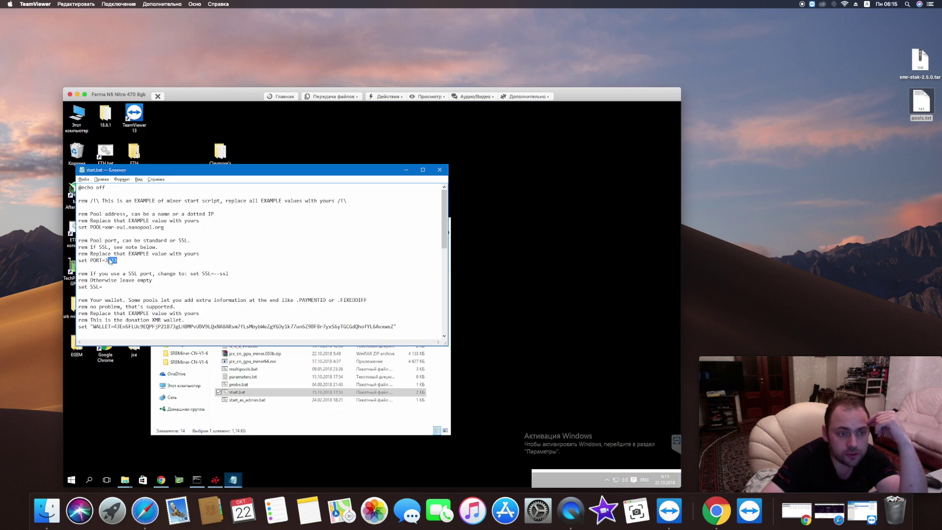
pyautogui.rightClick(111, 260)
pyautogui.click(127, 289)
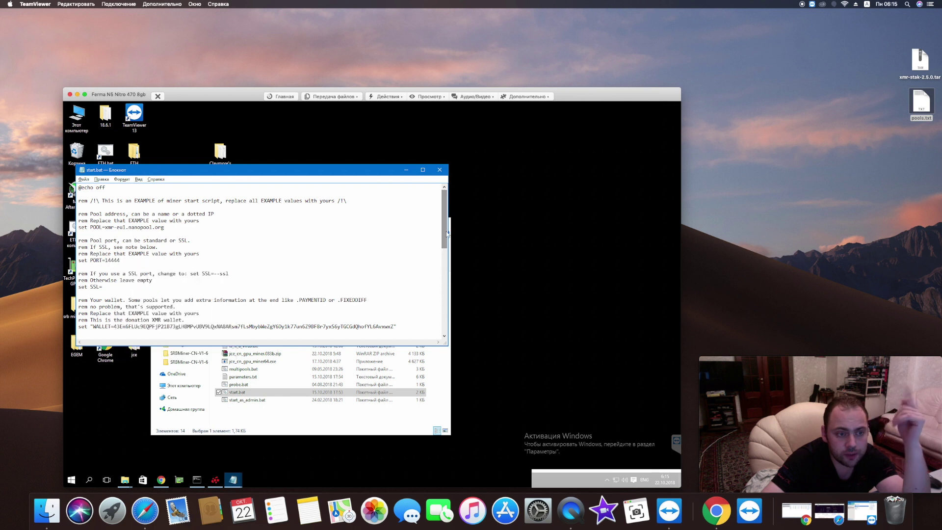
# Select the example donation address on the WALLET line of start.bat.
pyautogui.scroll(-3, 447, 234)
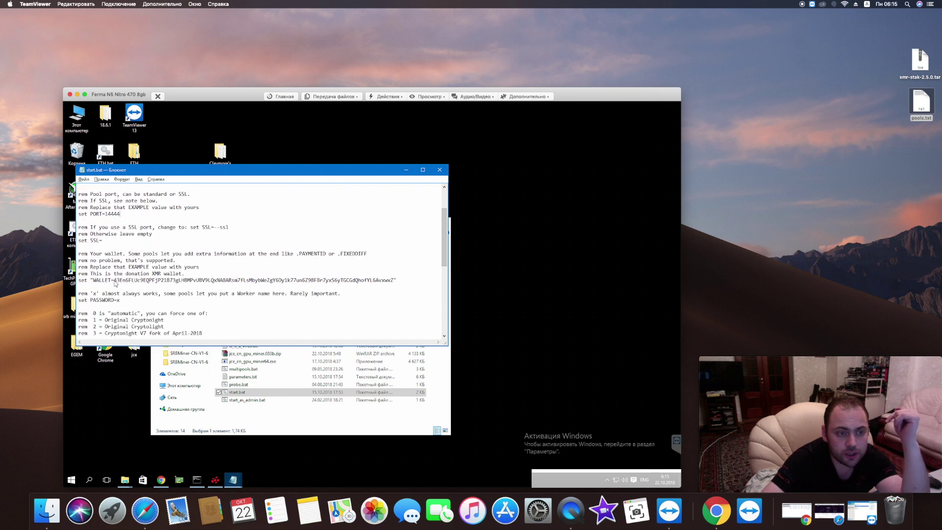
pyautogui.moveTo(114, 282); pyautogui.dragTo(379, 281)
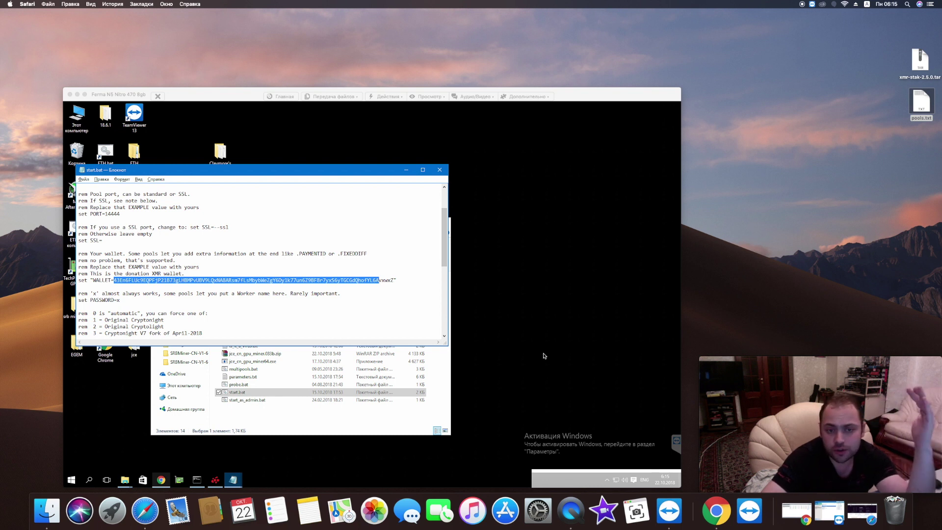
# Switch to Chrome on the Mac and filter the TradeOgre account balances by xmr.
pyautogui.click(796, 510)
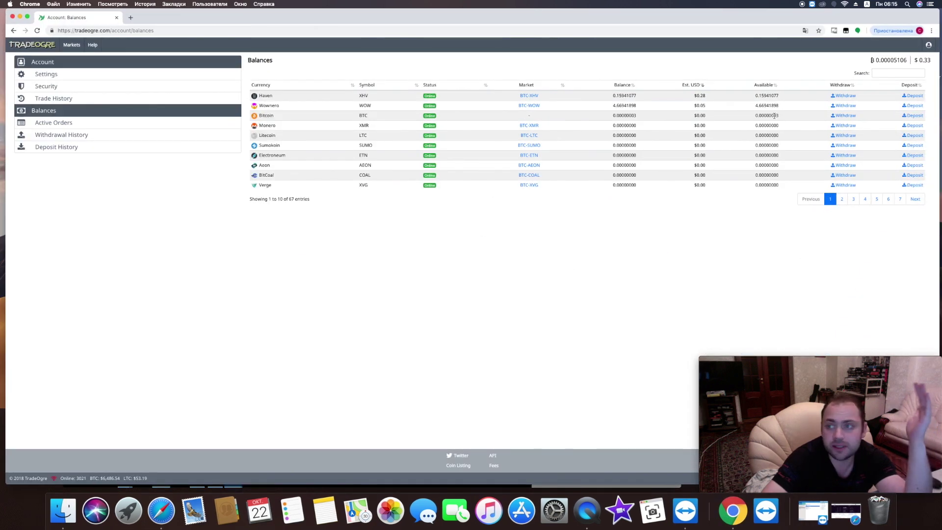
pyautogui.click(196, 30)
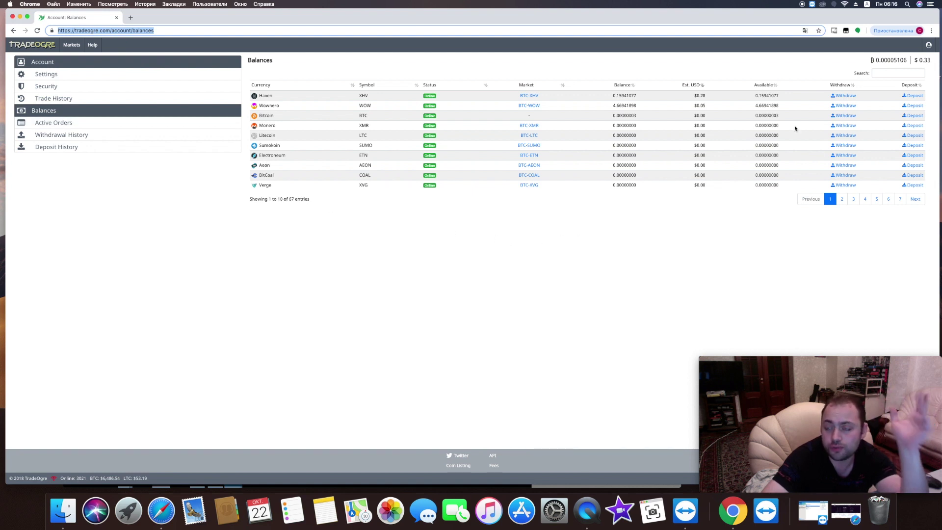
pyautogui.click(887, 73)
pyautogui.moveTo(754, 464)
pyautogui.click(928, 44)
pyautogui.click(896, 71)
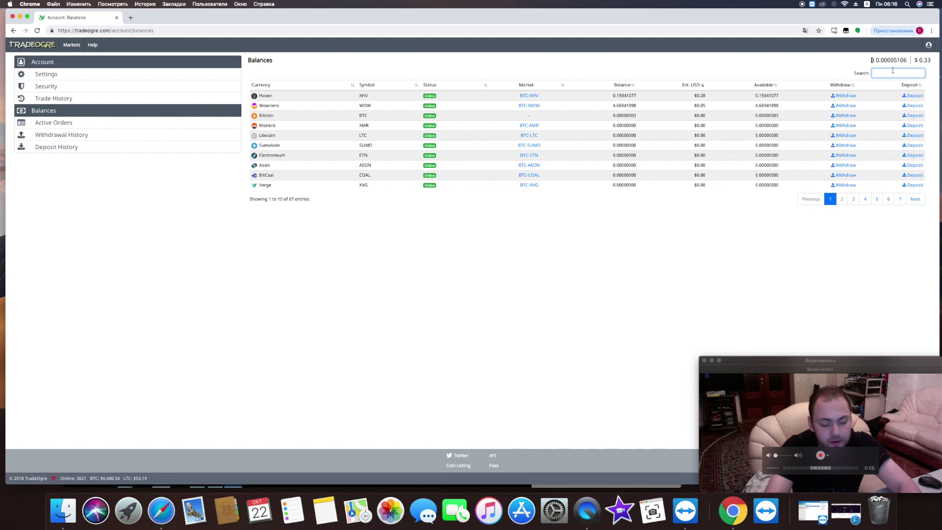
pyautogui.write('xmr')
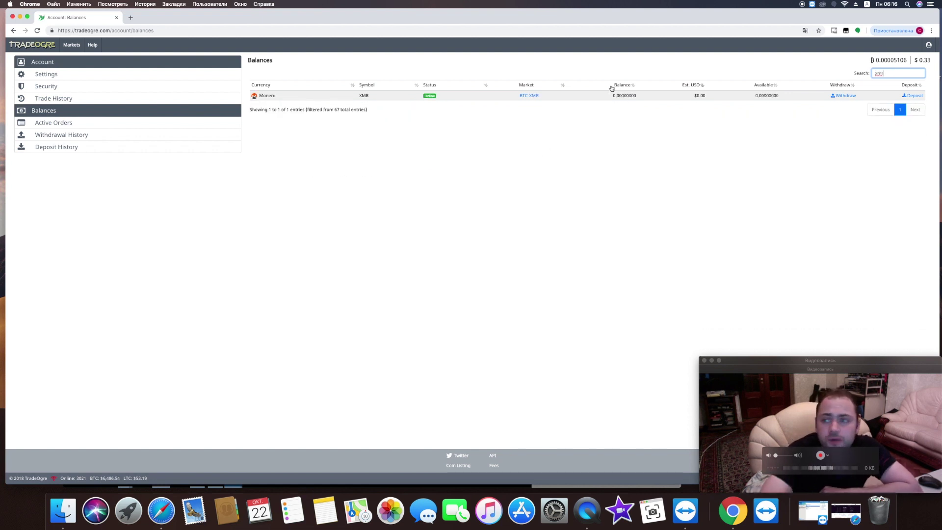
# Open the Monero deposit page on TradeOgre and copy the integrated deposit address.
pyautogui.click(912, 96)
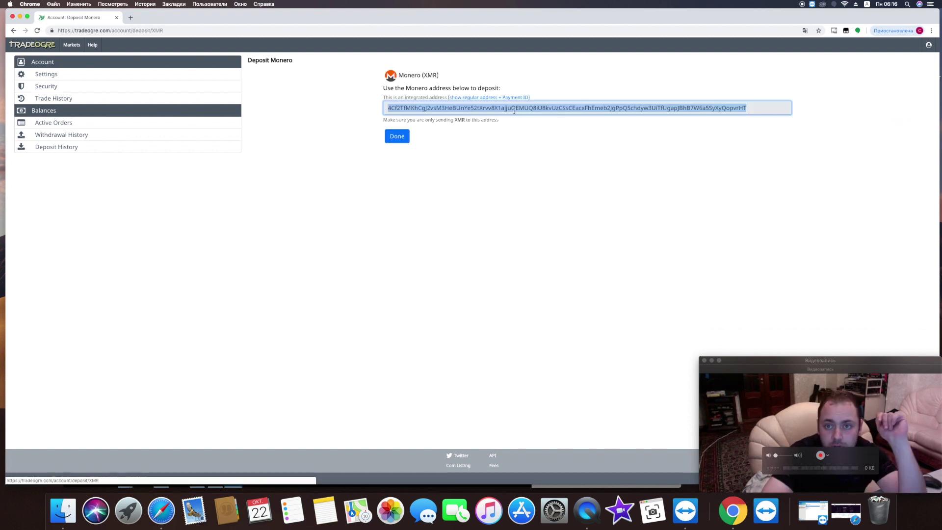
pyautogui.rightClick(520, 106)
pyautogui.click(539, 122)
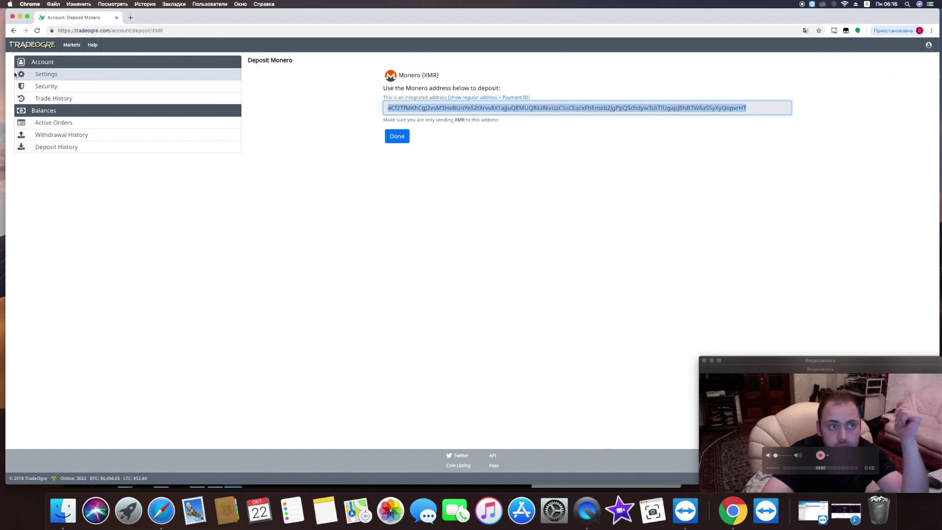
# Return to start.bat in the TeamViewer session and replace the example WALLET address with the copied Monero deposit address.
pyautogui.click(19, 16)
pyautogui.rightClick(365, 282)
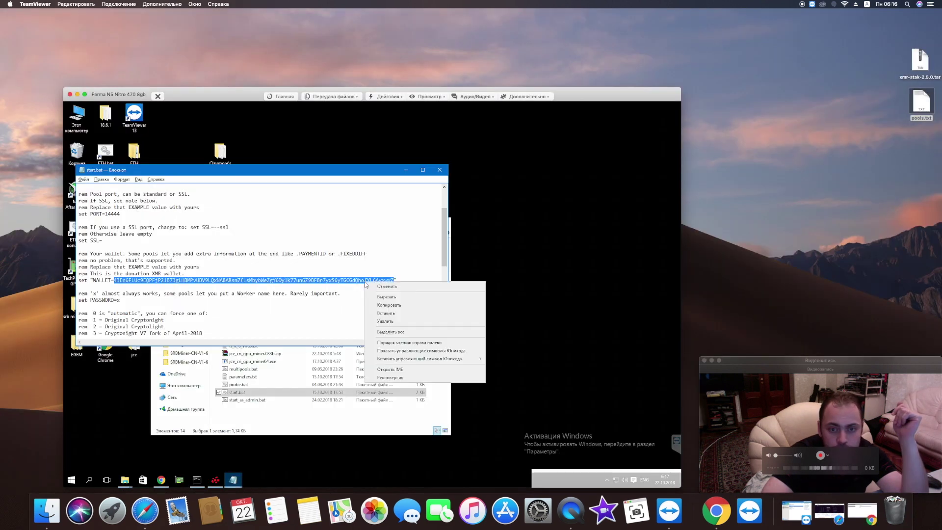
pyautogui.click(381, 314)
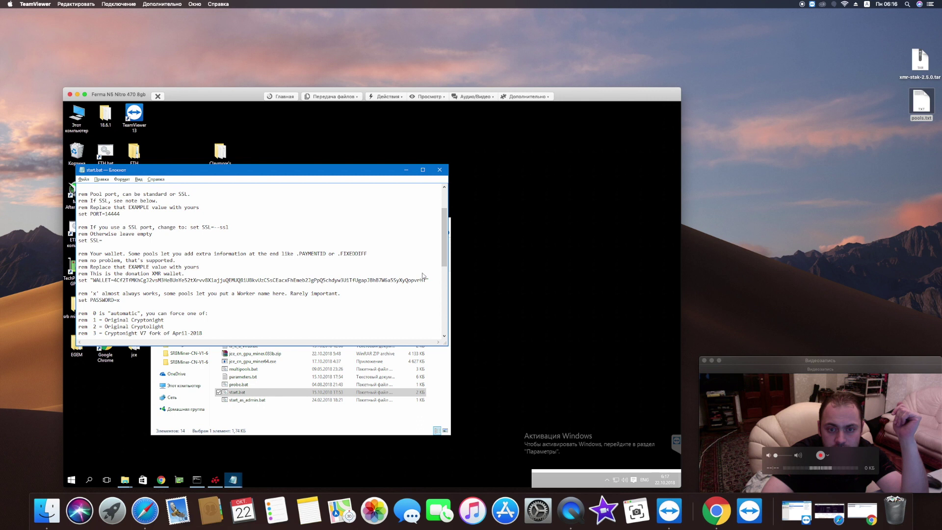
pyautogui.click(93, 283)
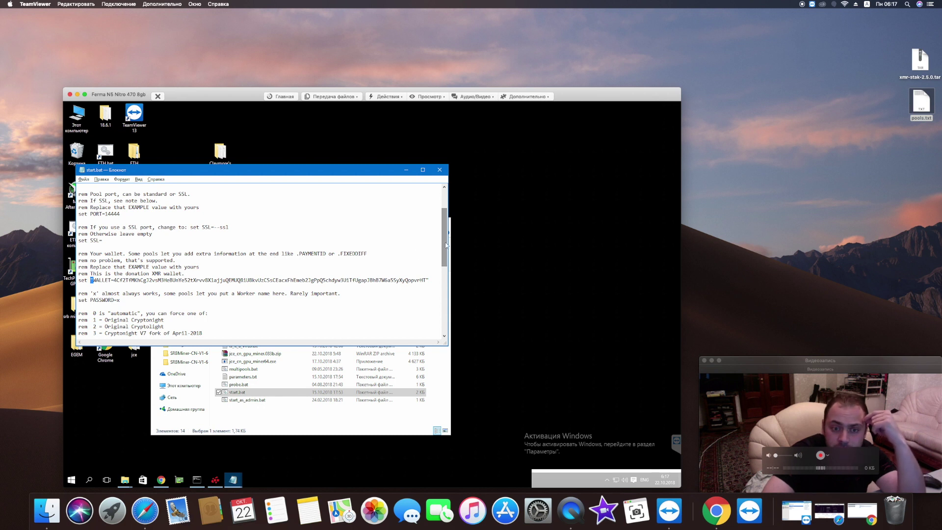
# Review the PASSWORD line in start.bat and check it against the pool settings on the Nanopool help page.
pyautogui.scroll(-3, 89, 244)
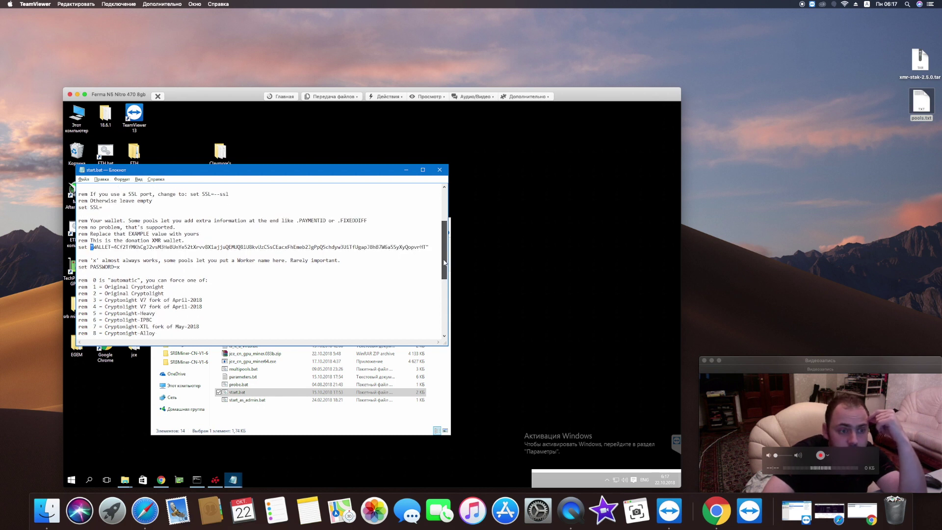
pyautogui.moveTo(79, 241); pyautogui.dragTo(124, 244)
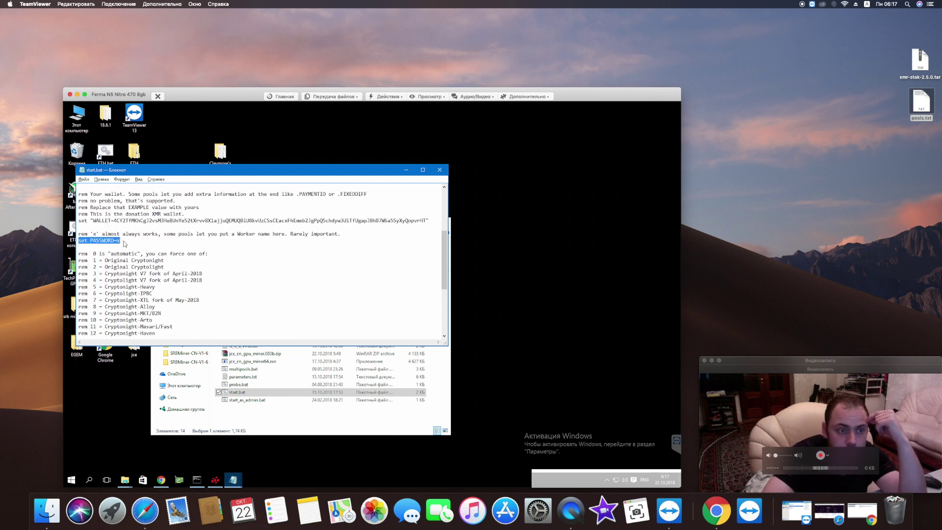
pyautogui.click(161, 479)
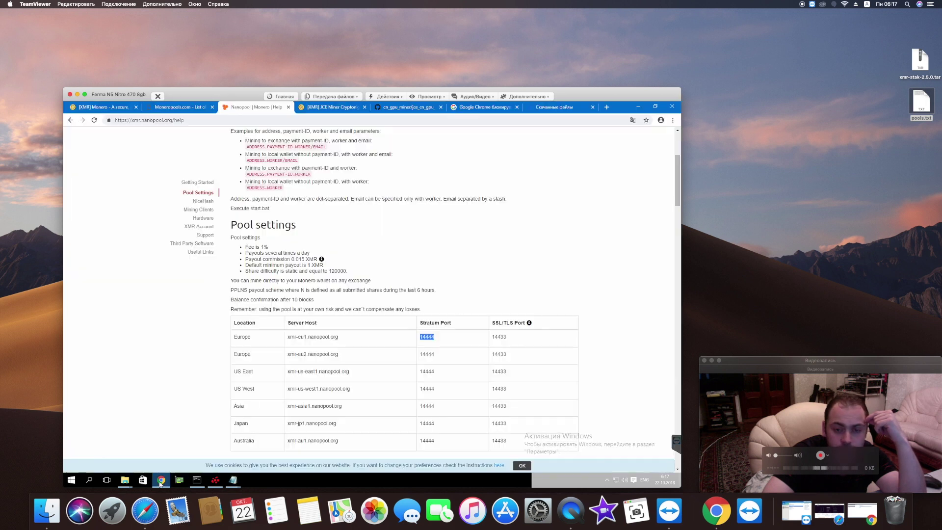
pyautogui.scroll(-3, 499, 240)
pyautogui.scroll(2, 498, 241)
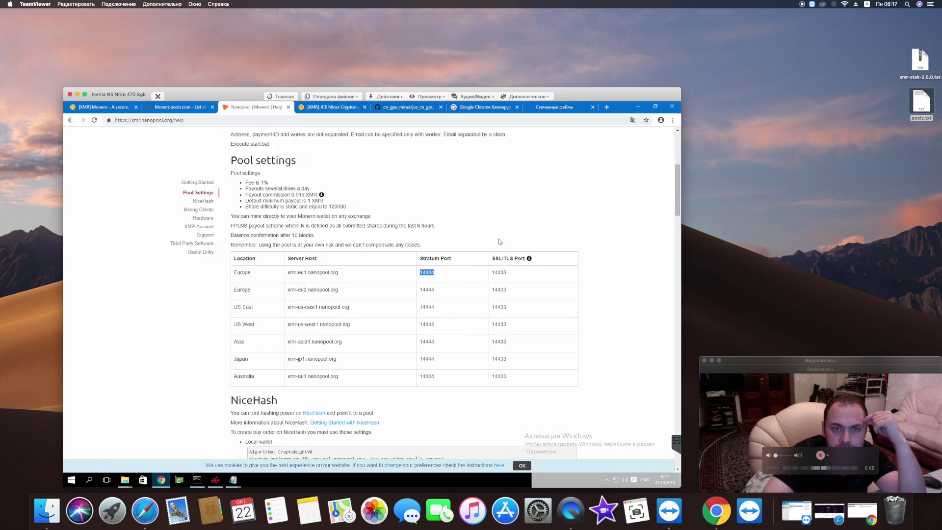
pyautogui.hotkey('alt', 'Tab')
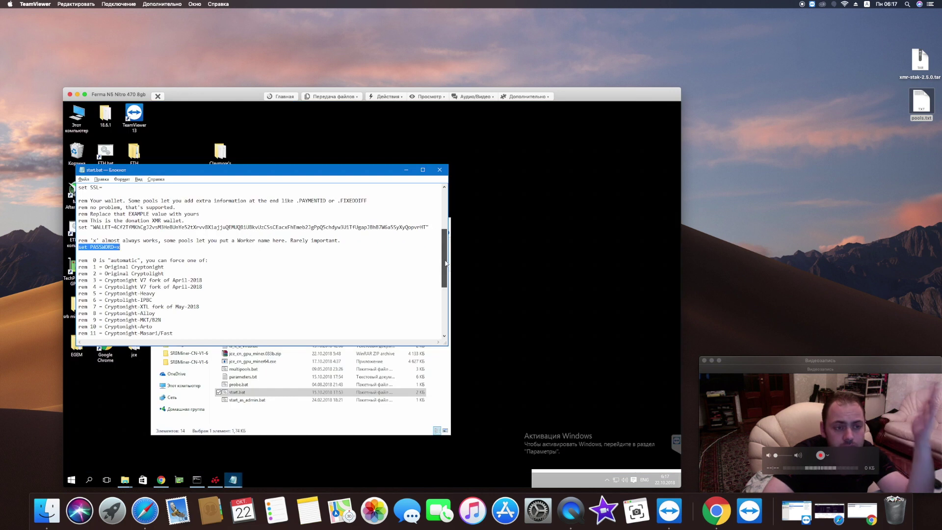
# Set FORK to 15 in start.bat for the Cryptonight V8 fork of October-2018.
pyautogui.moveTo(446, 265); pyautogui.dragTo(444, 282)
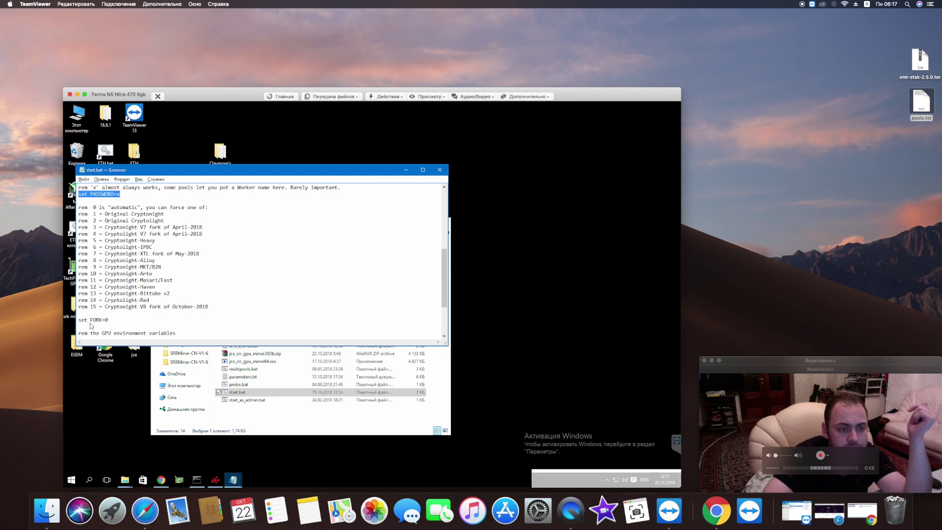
pyautogui.doubleClick(106, 320)
pyautogui.moveTo(82, 307); pyautogui.dragTo(98, 308)
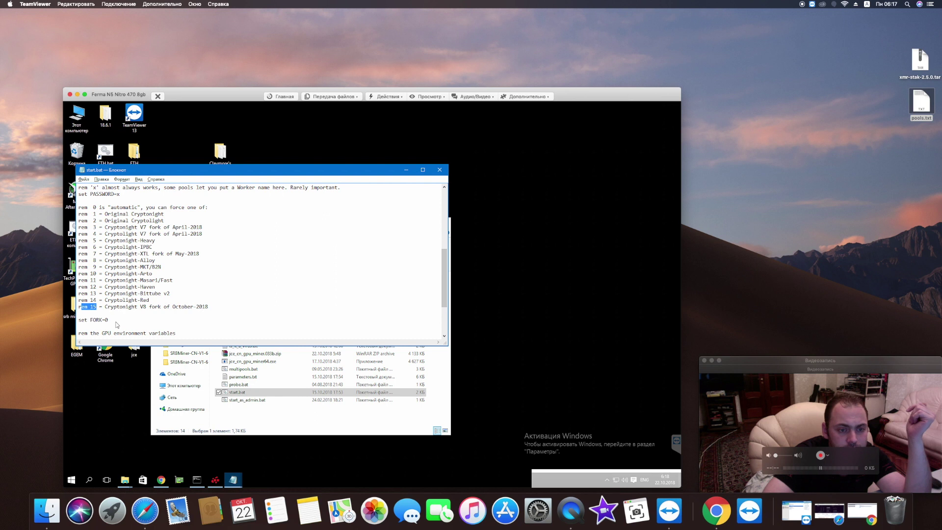
pyautogui.doubleClick(107, 320)
pyautogui.write('15')
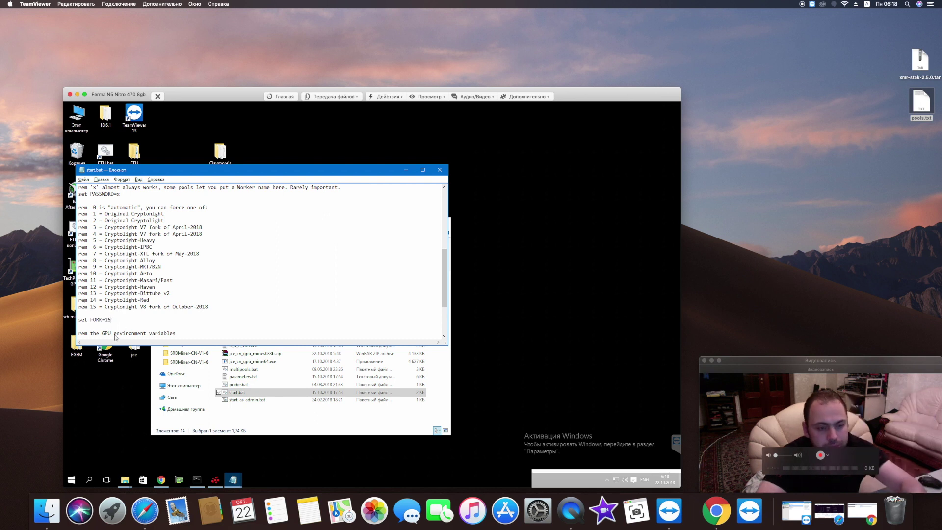
# Check the remaining lines at the end of start.bat, then save the file and close it.
pyautogui.moveTo(444, 287); pyautogui.dragTo(450, 314)
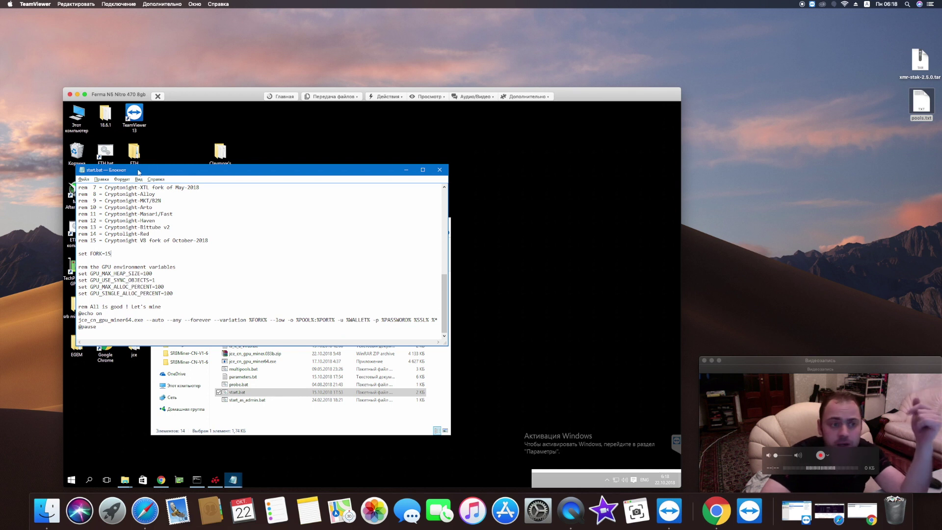
pyautogui.click(84, 179)
pyautogui.click(93, 205)
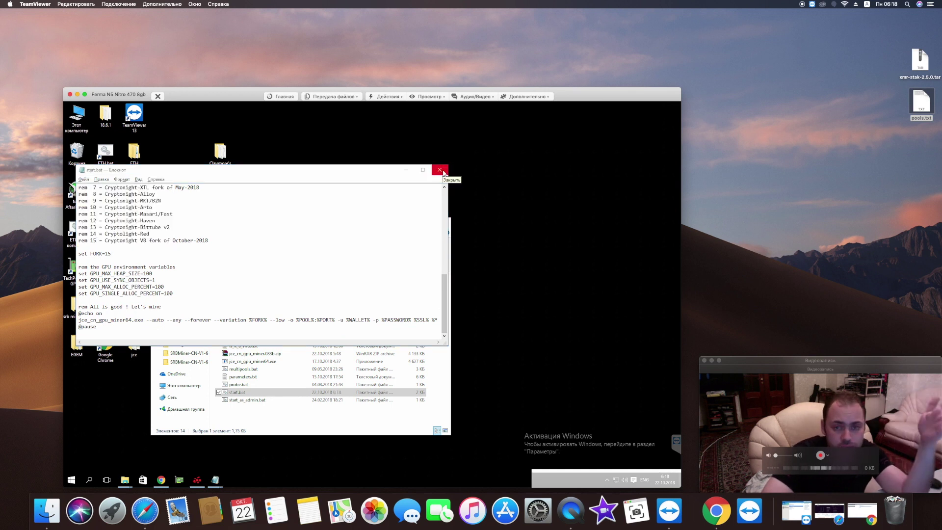
pyautogui.click(439, 170)
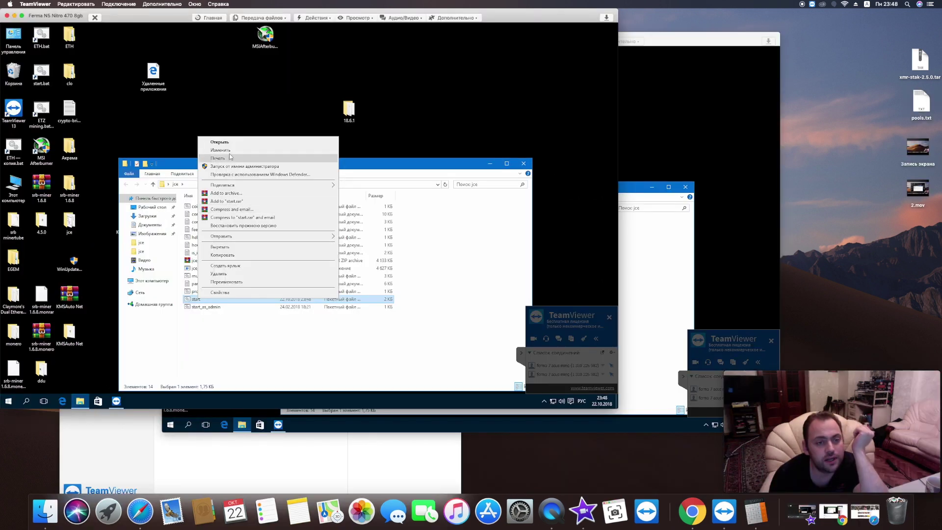
# Reopen start.bat for editing and replace --auto with -c config.txt on the jce_cn_gpu_miner64.exe line.
pyautogui.click(221, 158)
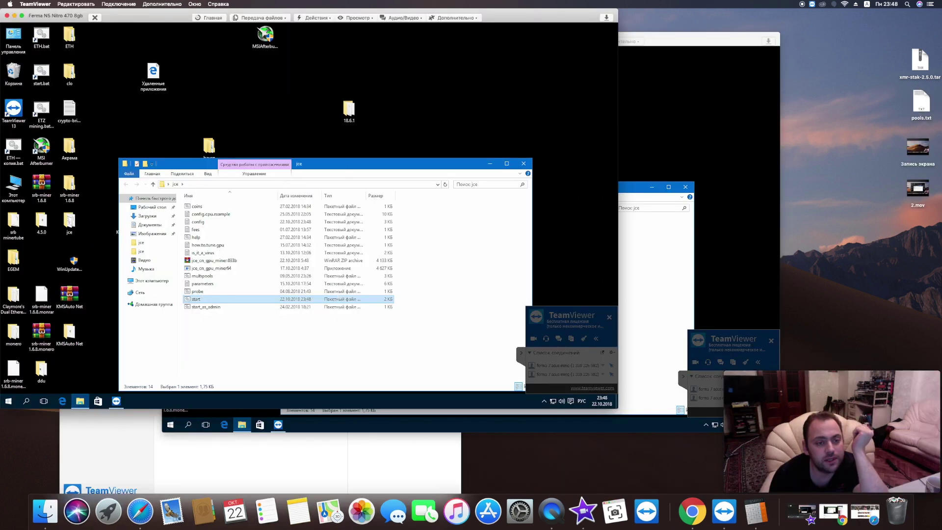
pyautogui.scroll(-7, 146, 301)
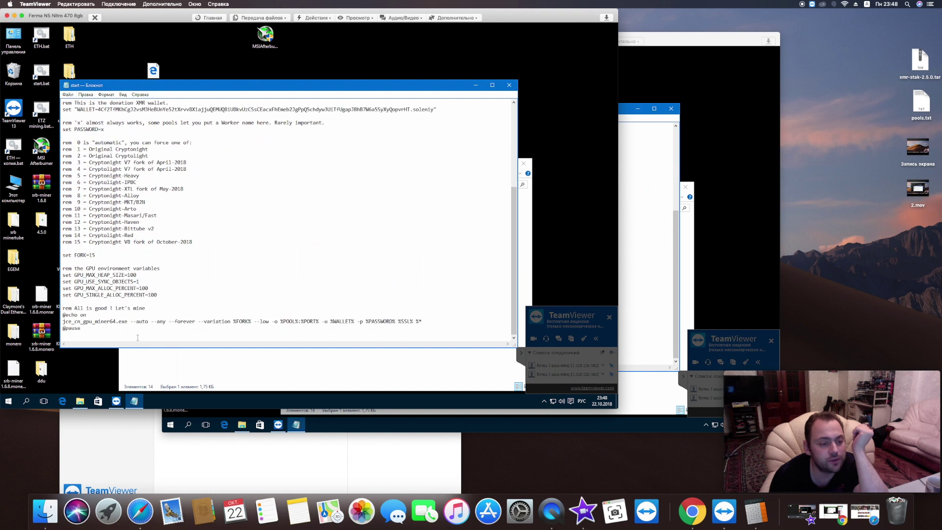
pyautogui.moveTo(136, 323); pyautogui.dragTo(147, 324)
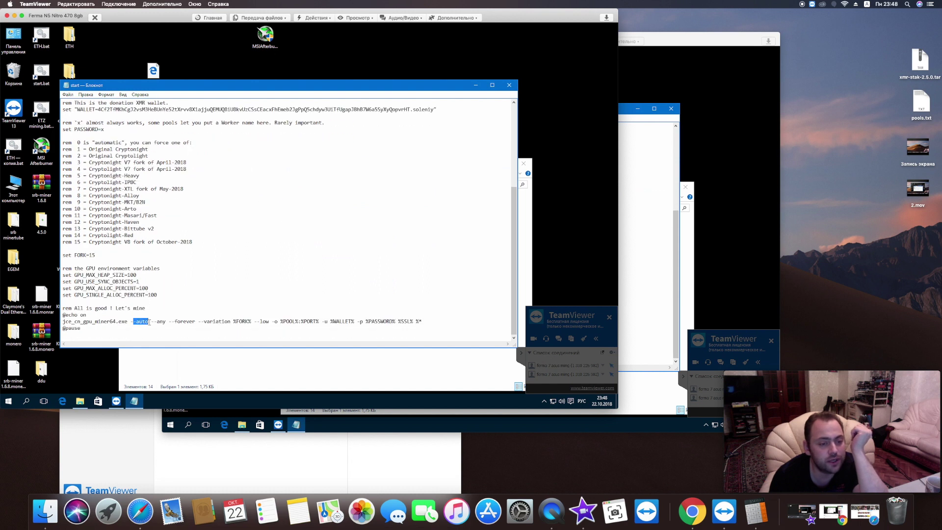
pyautogui.write('c ')
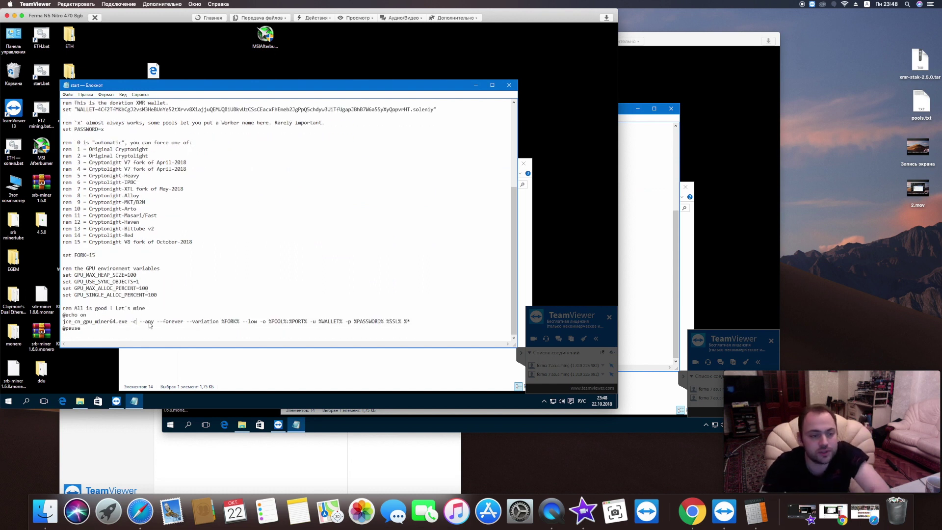
pyautogui.write('config.txt')
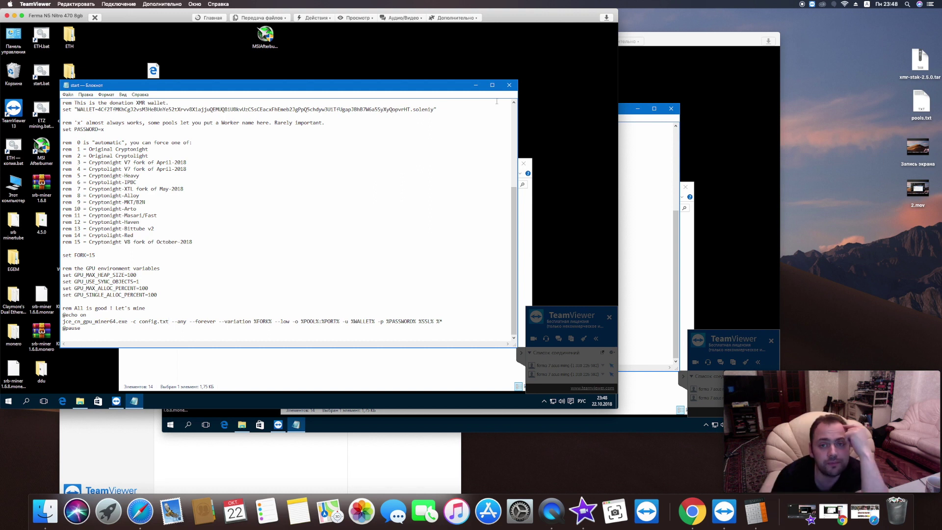
pyautogui.click(509, 85)
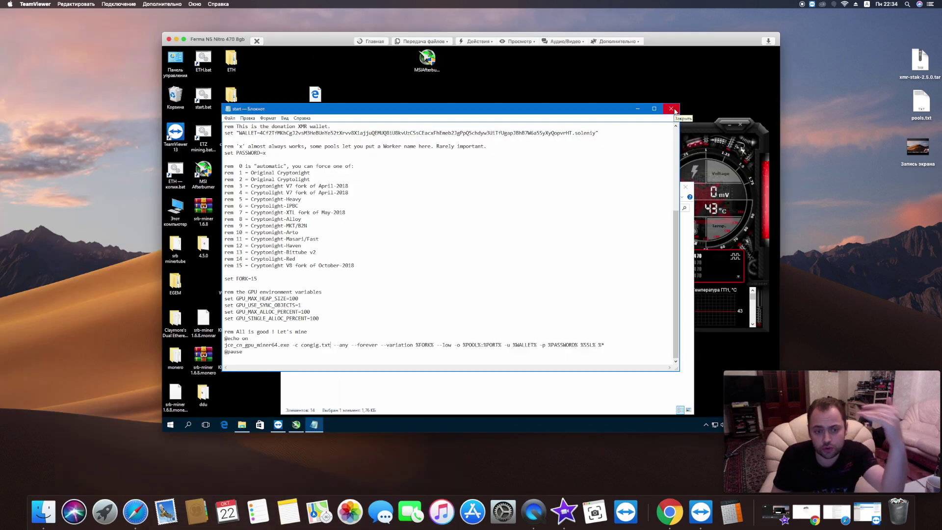
# Close start.bat and open the config text file in the jce folder.
pyautogui.click(671, 109)
pyautogui.click(365, 246)
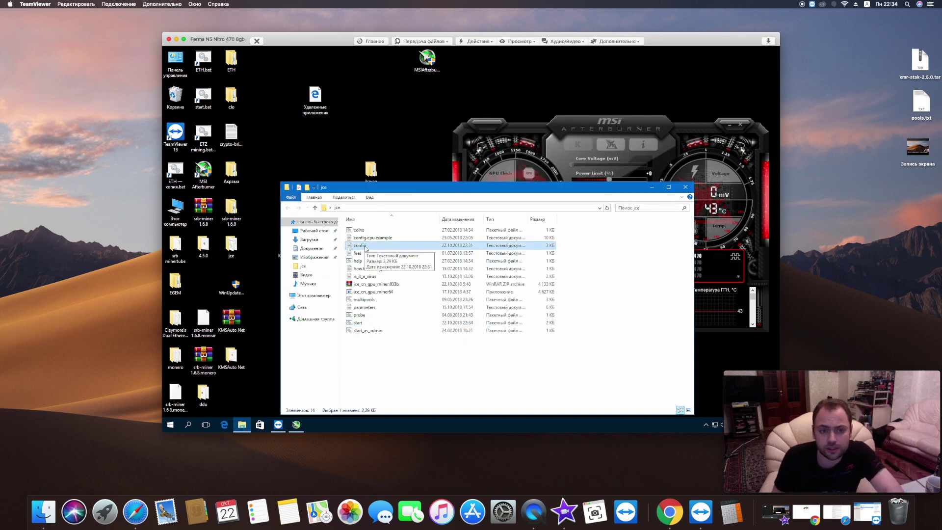
pyautogui.doubleClick(365, 246)
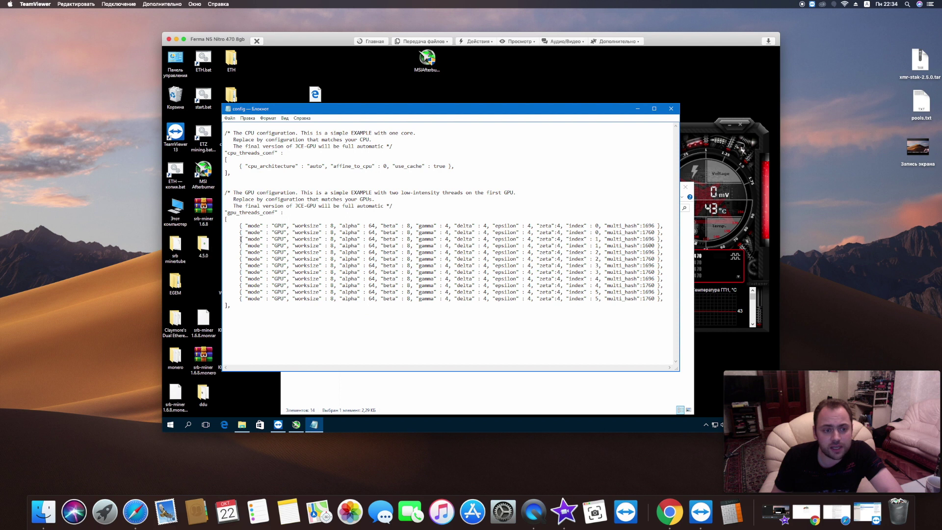
# Delete the GPU thread lines with index 1 to 5 from gpu_threads_conf and undo the deletion.
pyautogui.moveTo(239, 239); pyautogui.dragTo(681, 300)
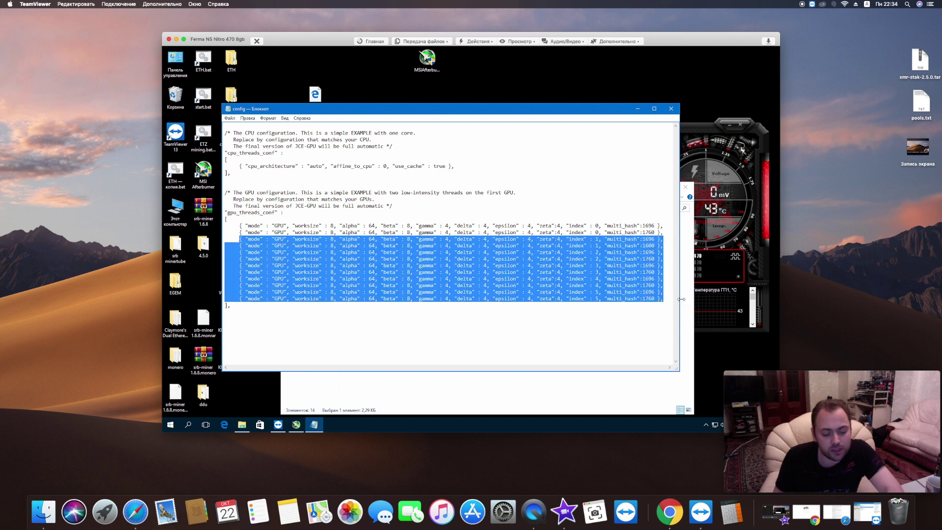
pyautogui.press('Delete')
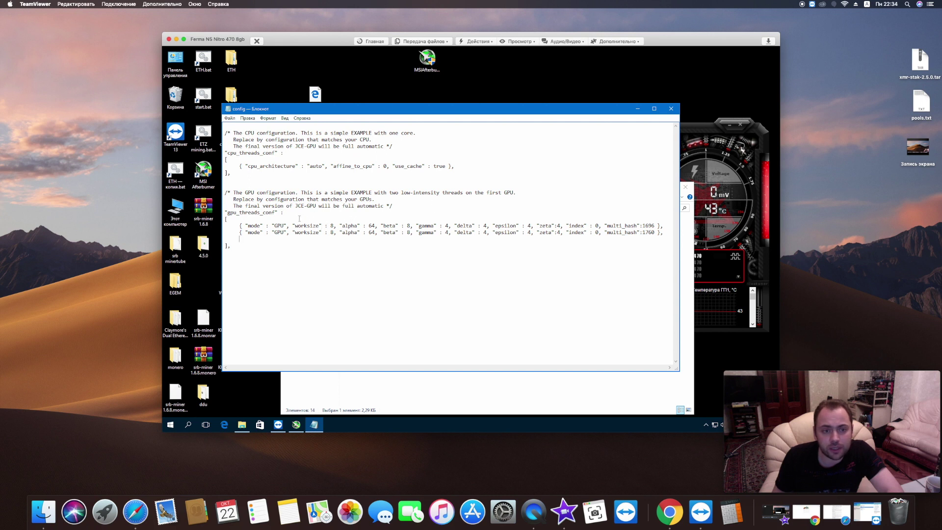
pyautogui.moveTo(596, 225); pyautogui.dragTo(646, 233)
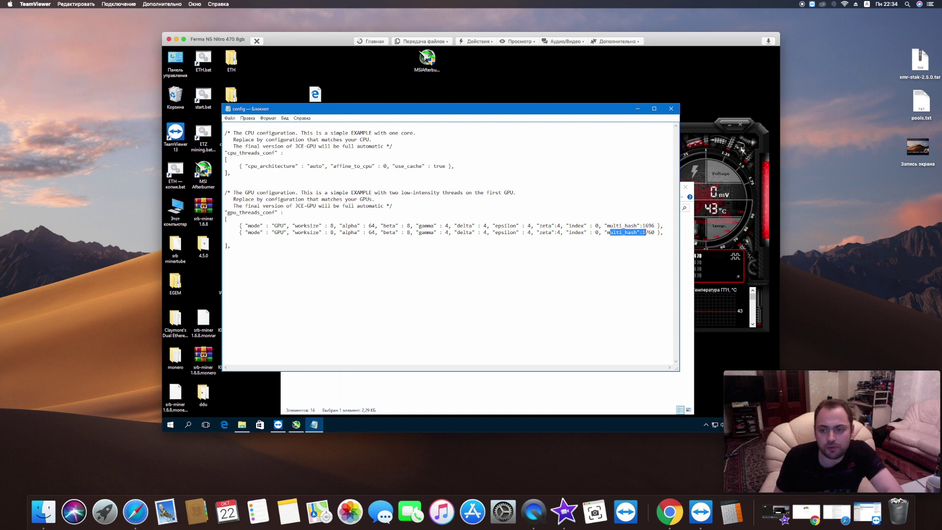
pyautogui.hotkey('ctrl', 'z')
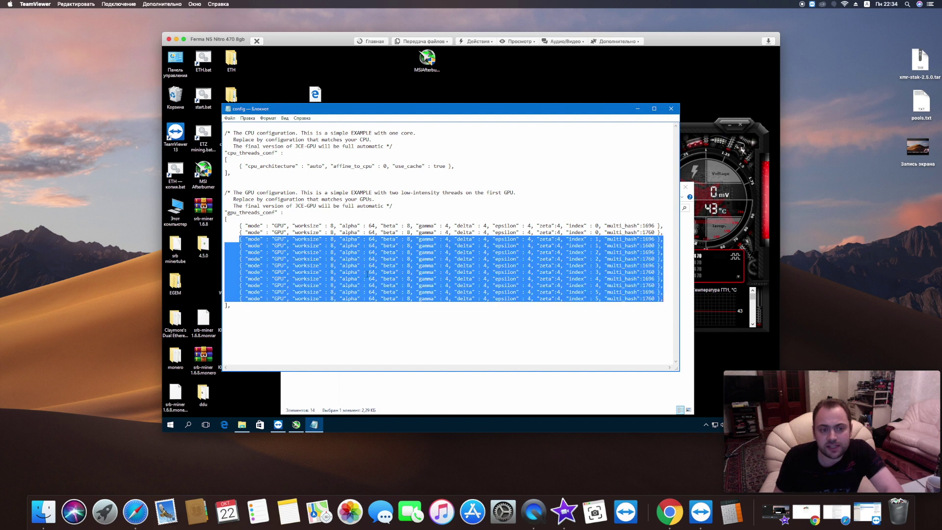
# Examine the paired index and multi_hash values of the GPU thread lines in gpu_threads_conf.
pyautogui.moveTo(240, 239); pyautogui.dragTo(263, 259)
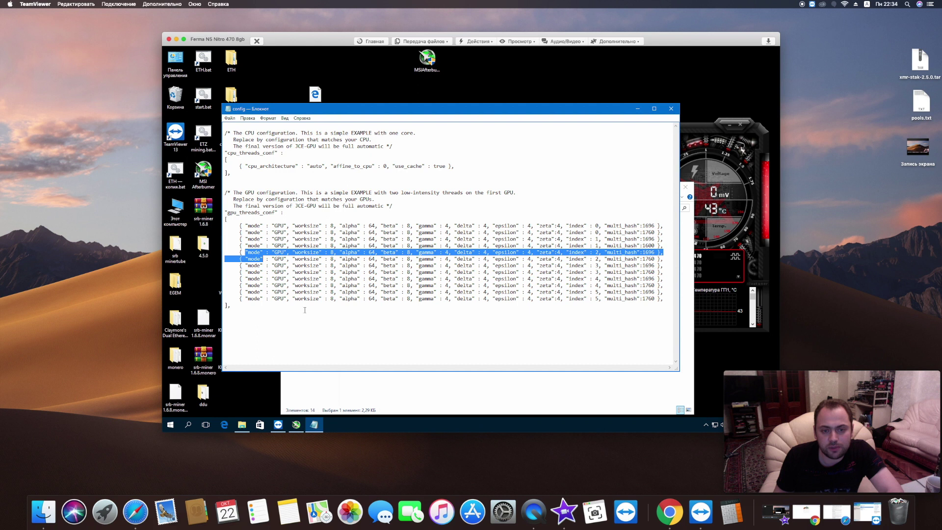
pyautogui.click(578, 227)
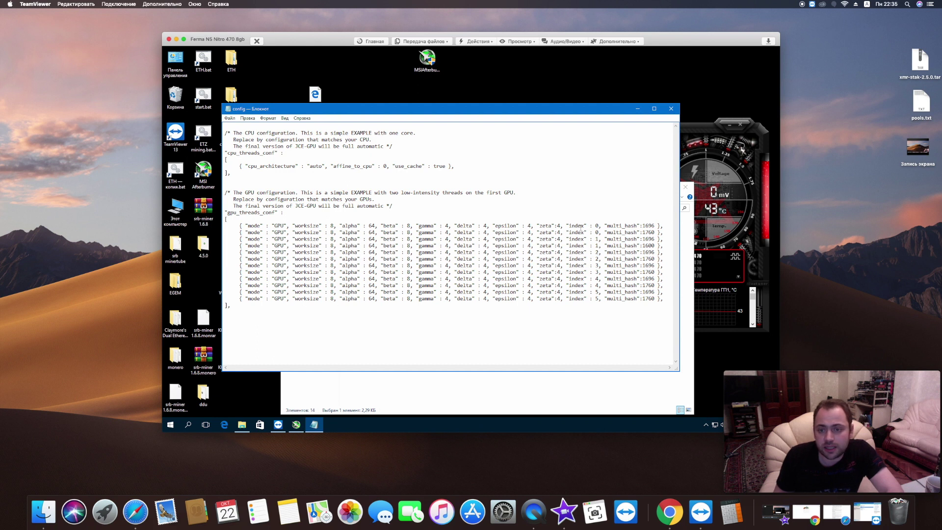
pyautogui.moveTo(594, 225); pyautogui.dragTo(598, 232)
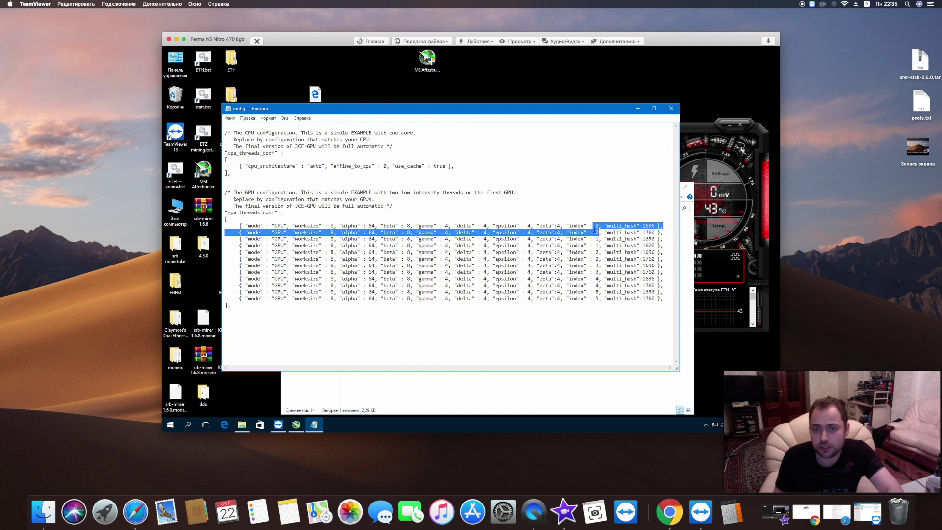
pyautogui.click(599, 226)
pyautogui.moveTo(639, 233); pyautogui.dragTo(657, 232)
pyautogui.moveTo(595, 239); pyautogui.dragTo(651, 245)
pyautogui.click(622, 253)
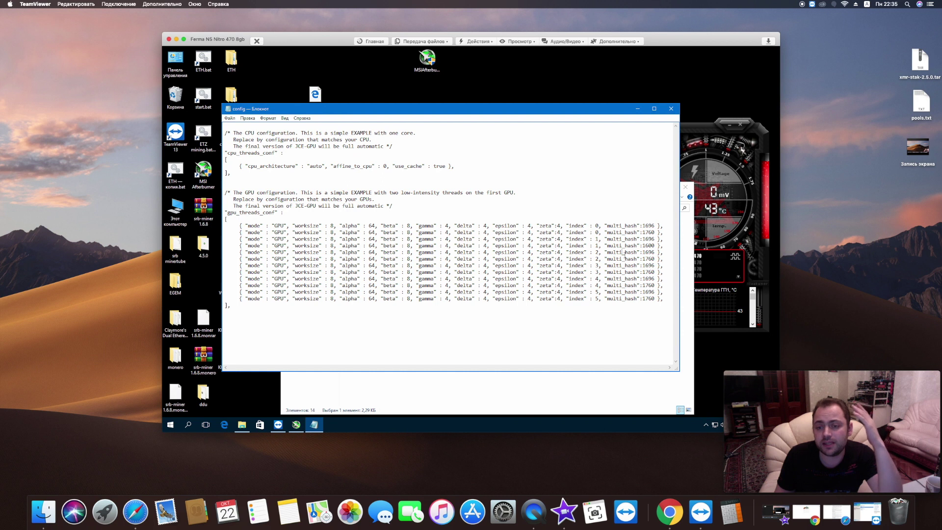
pyautogui.moveTo(224, 278); pyautogui.dragTo(663, 285)
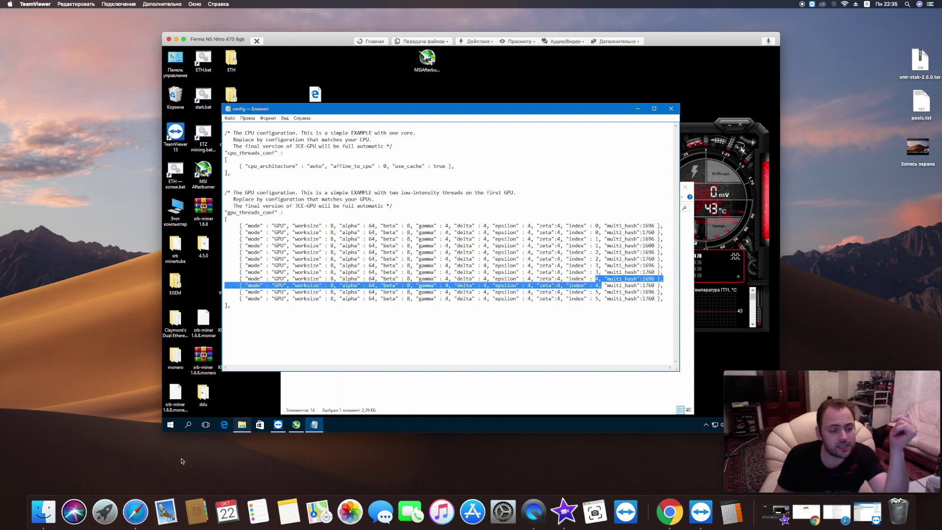
# Switch to Safari and read through the JCE miner's GitHub README down to its Configuration section.
pyautogui.click(141, 513)
pyautogui.scroll(20, 305, 169)
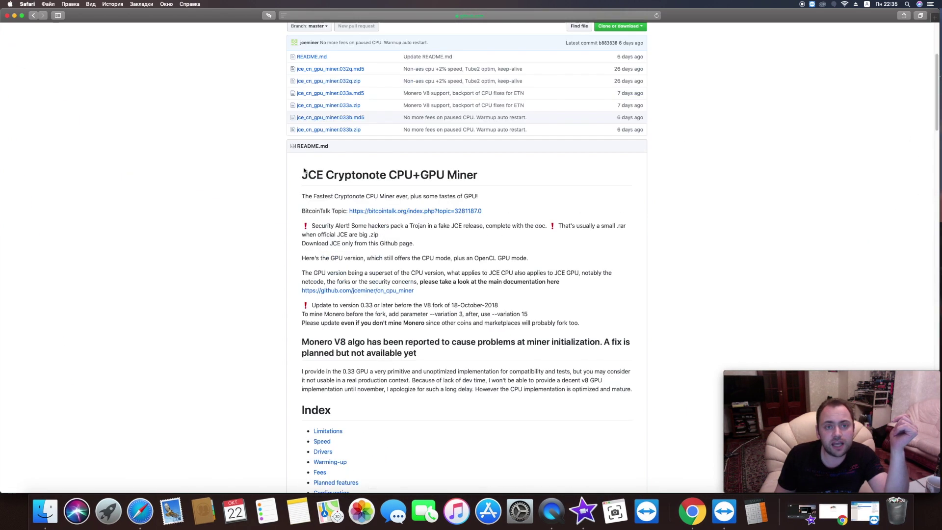
pyautogui.scroll(-20, 285, 321)
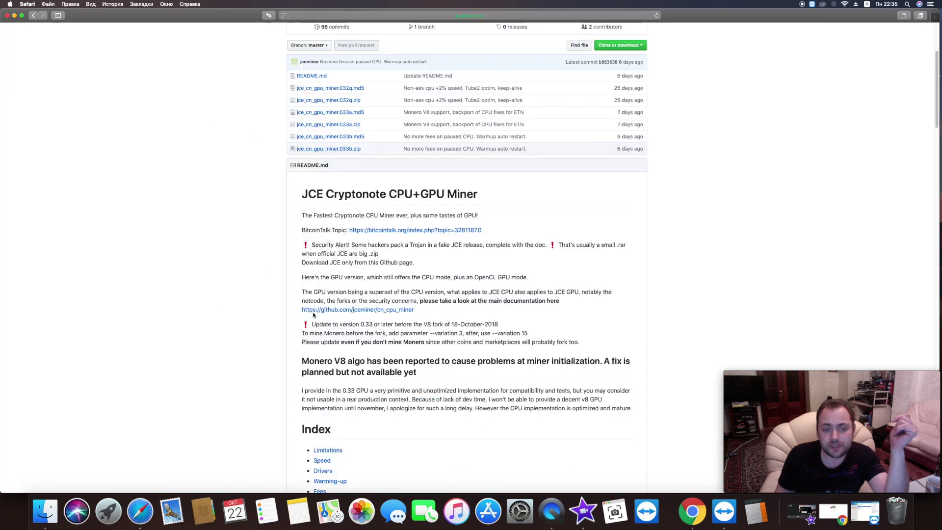
pyautogui.scroll(-15, 279, 317)
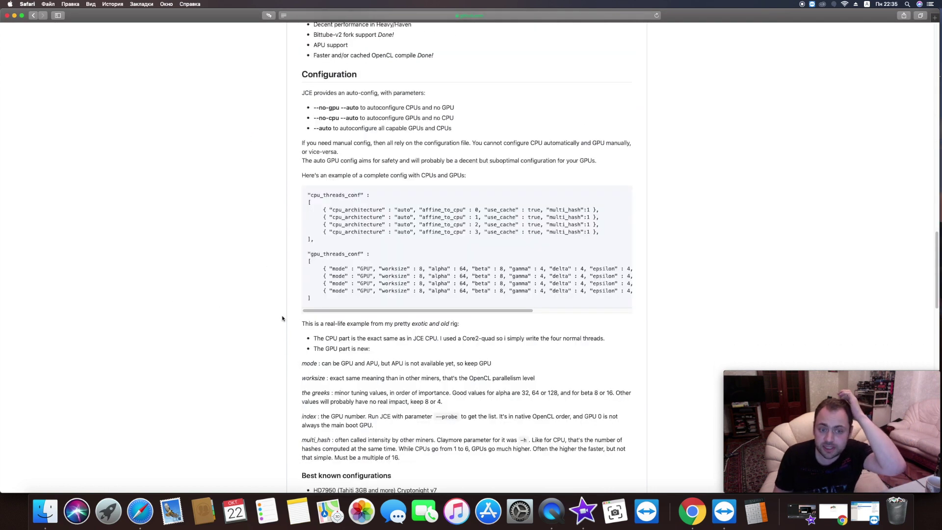
# Examine the README's best known configurations, focusing on the multi_hash value for the RX570 8G on Cryptonight v7.
pyautogui.scroll(-10, 275, 318)
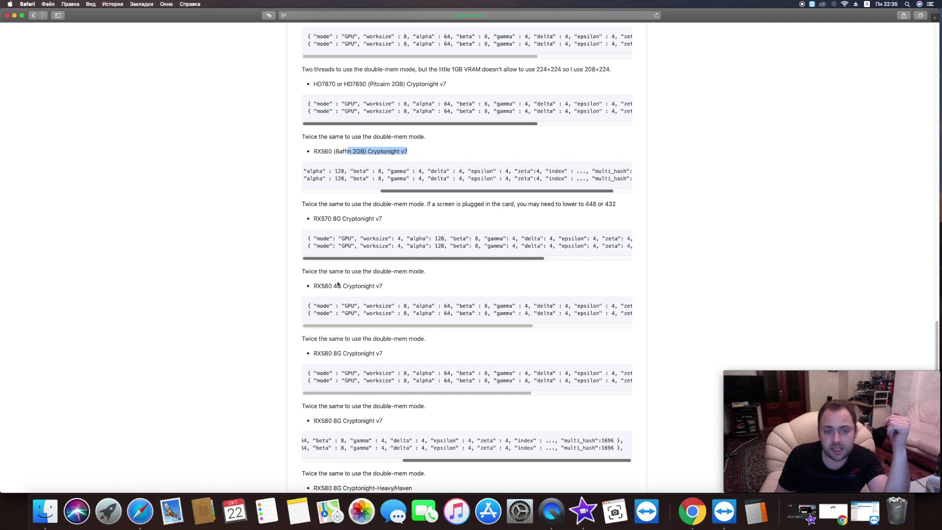
pyautogui.moveTo(322, 218); pyautogui.dragTo(388, 218)
pyautogui.hscroll(5, 392, 252)
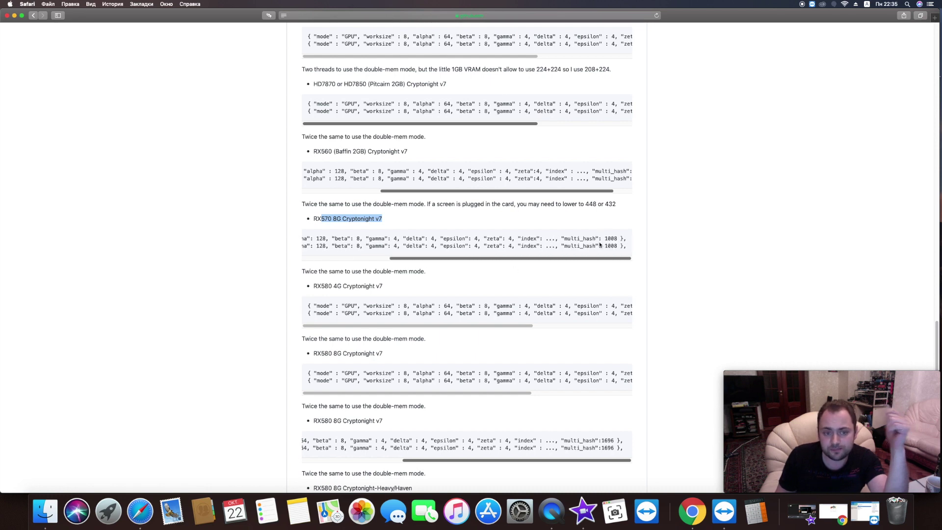
pyautogui.moveTo(603, 238); pyautogui.dragTo(621, 239)
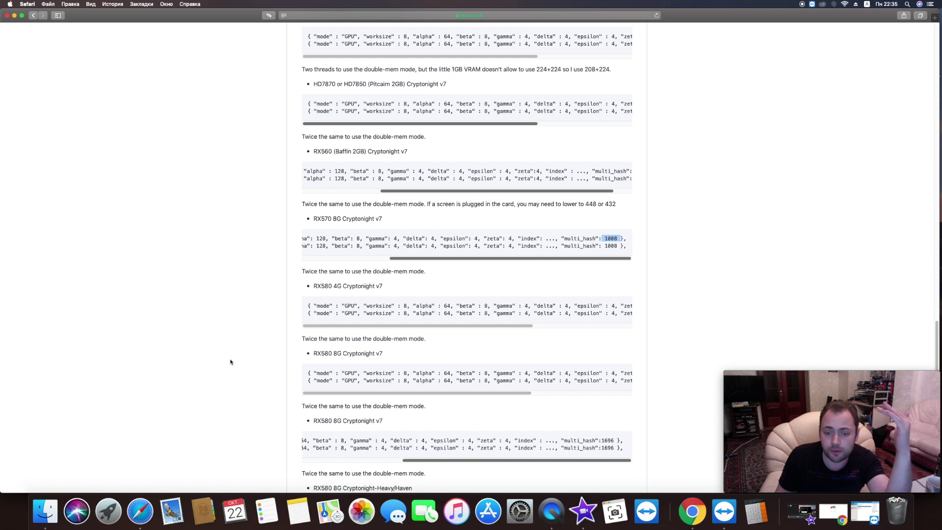
pyautogui.scroll(-6, 247, 364)
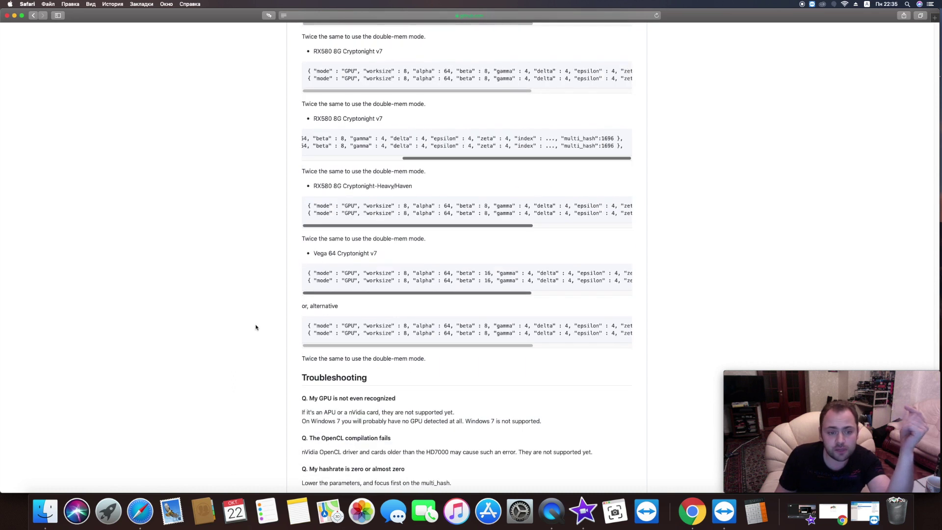
# Examine the README's multi_hash values for the Vega 64 and the RX580 8G on Cryptonight v7.
pyautogui.moveTo(390, 292); pyautogui.dragTo(515, 296)
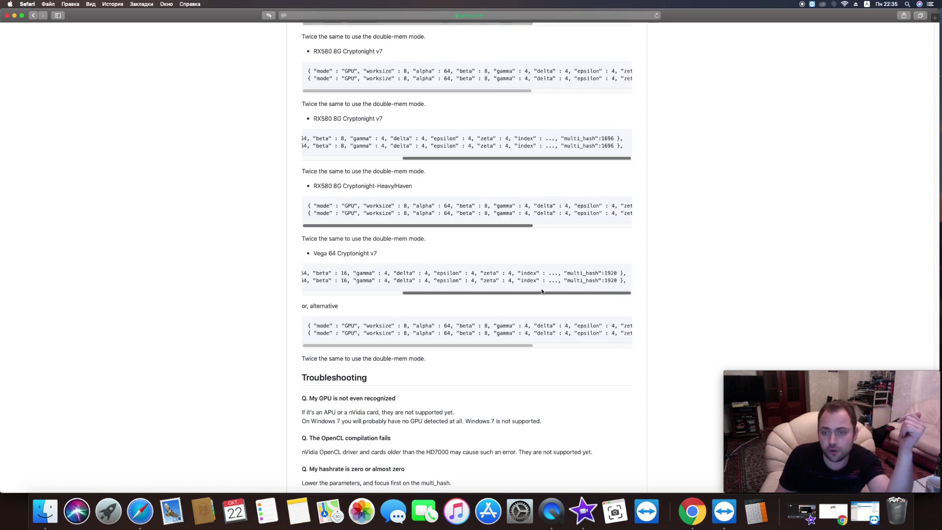
pyautogui.moveTo(600, 274)
pyautogui.mouseDown()
pyautogui.moveTo(627, 273)
pyautogui.moveTo(617, 273)
pyautogui.mouseUp()
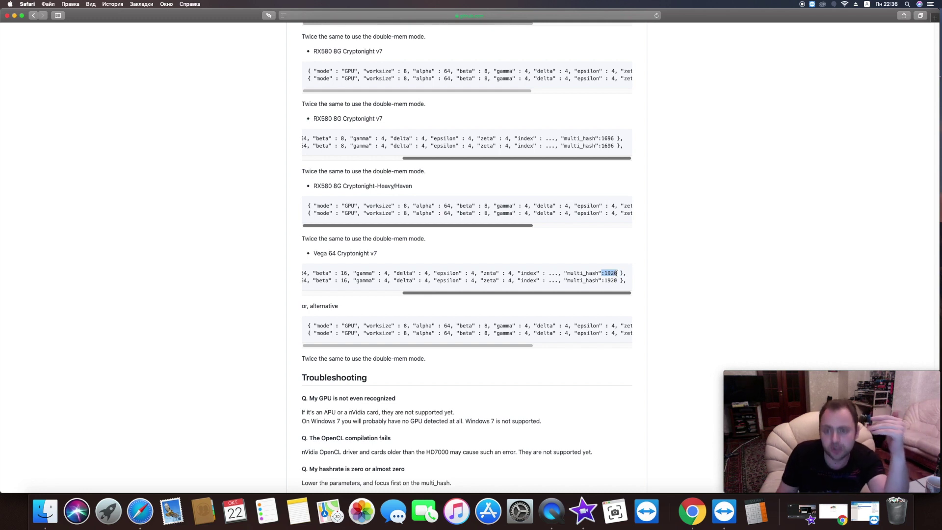
pyautogui.click(608, 275)
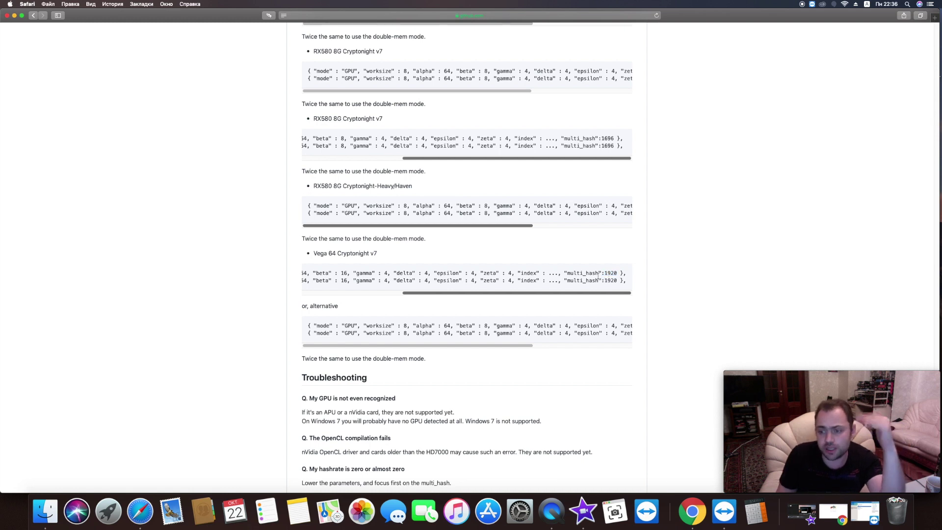
pyautogui.scroll(2, 273, 258)
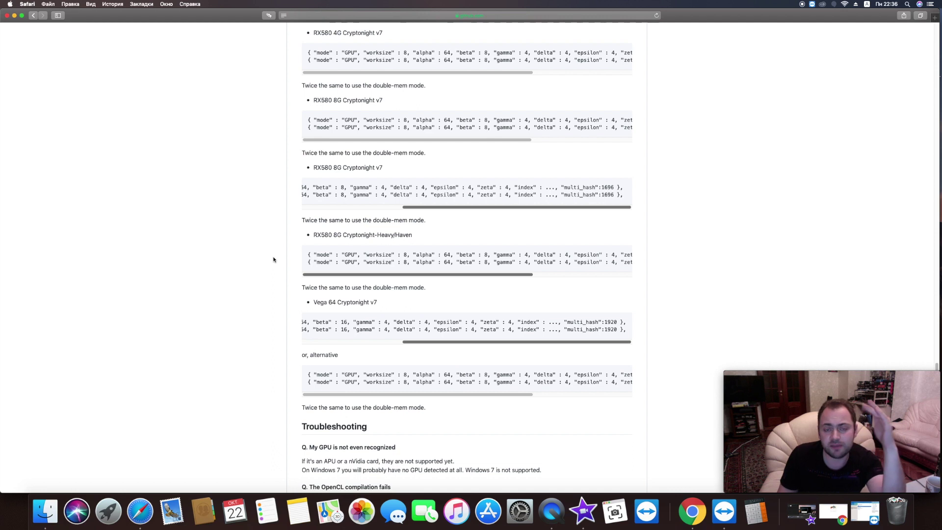
pyautogui.scroll(2, 274, 259)
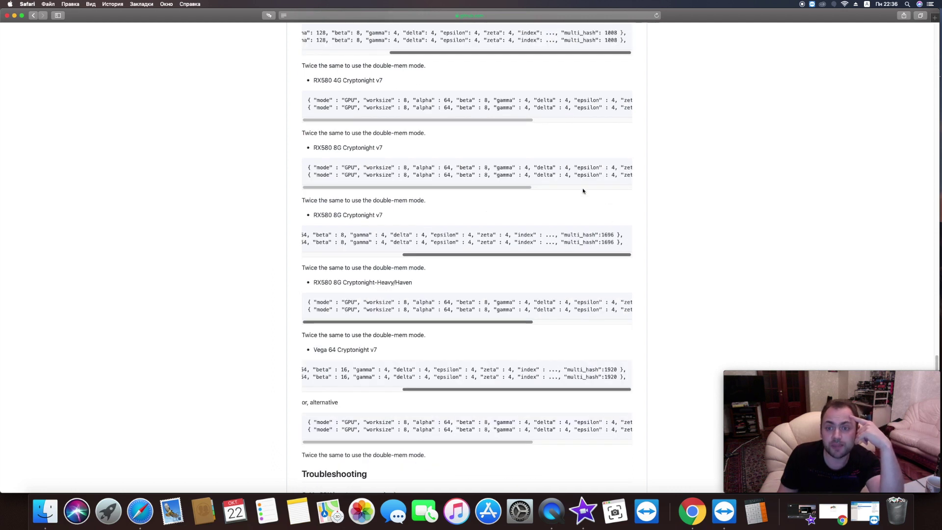
pyautogui.moveTo(472, 187); pyautogui.dragTo(608, 167)
# Switch to the remote rig's config file in TeamViewer and delete the whole cpu_threads_conf block.
pyautogui.press('super+Tab')
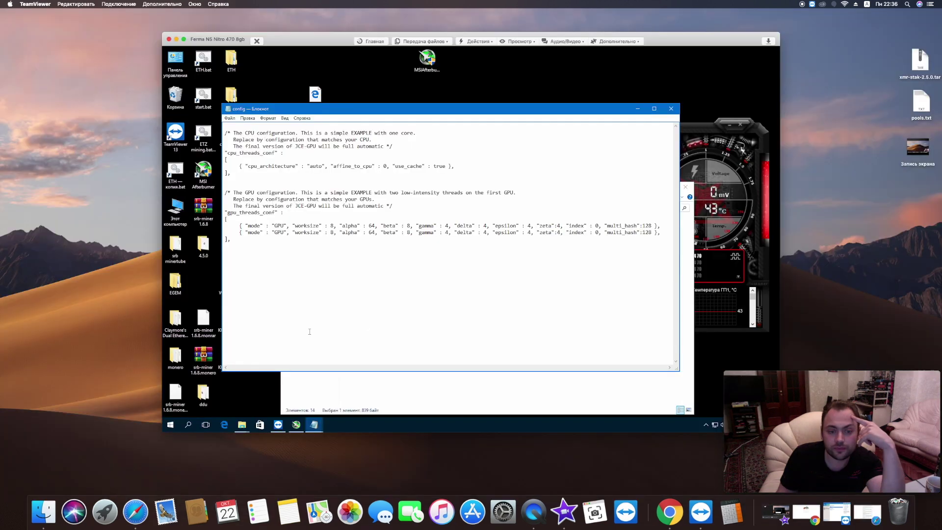
pyautogui.moveTo(633, 232); pyautogui.dragTo(653, 232)
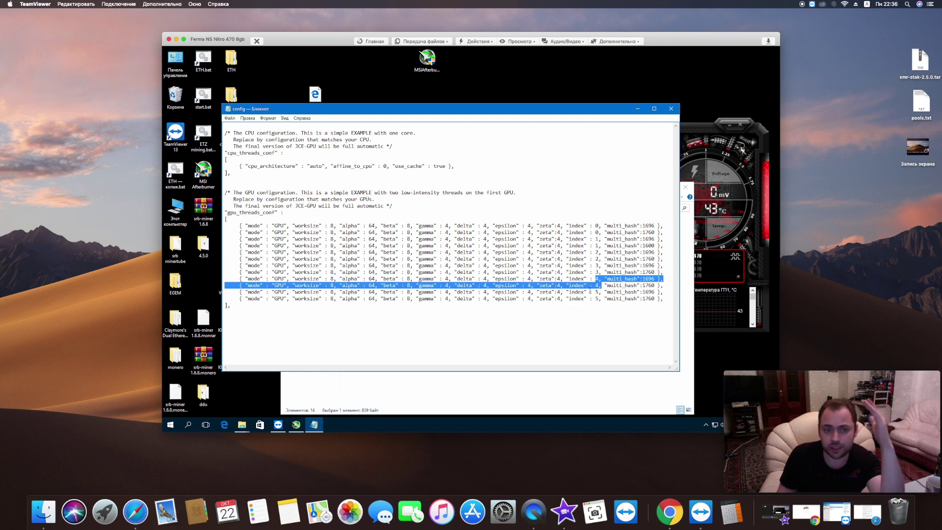
pyautogui.moveTo(225, 153); pyautogui.dragTo(295, 174)
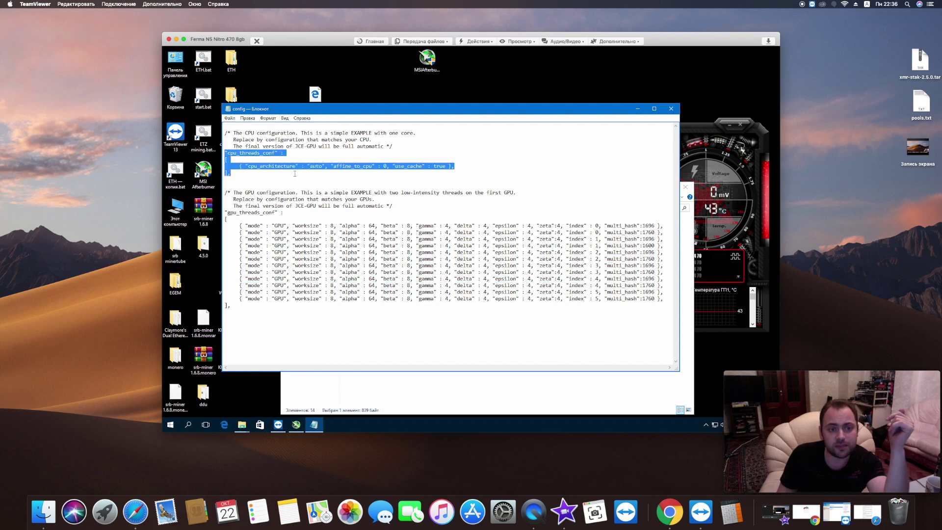
pyautogui.press('Delete')
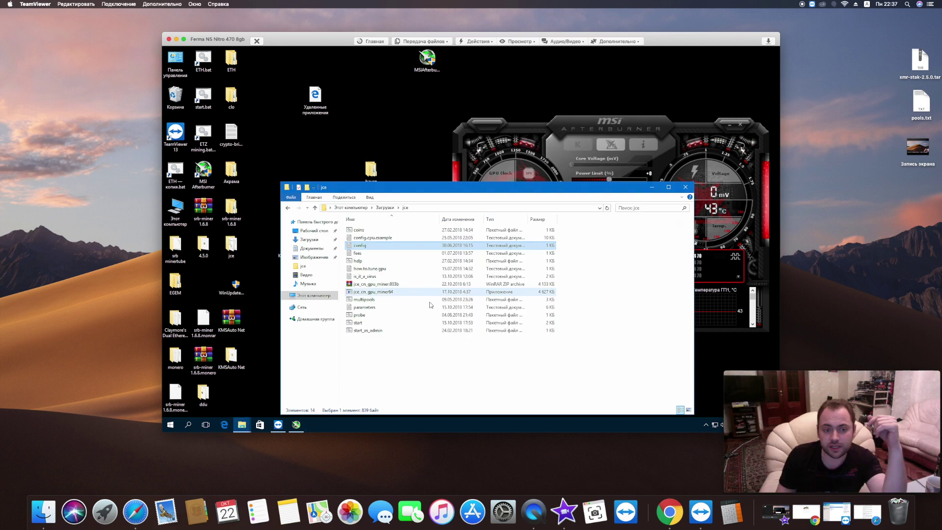
# Launch the miner with the start batch file and list the rig's video adapters in Device Manager.
pyautogui.doubleClick(357, 322)
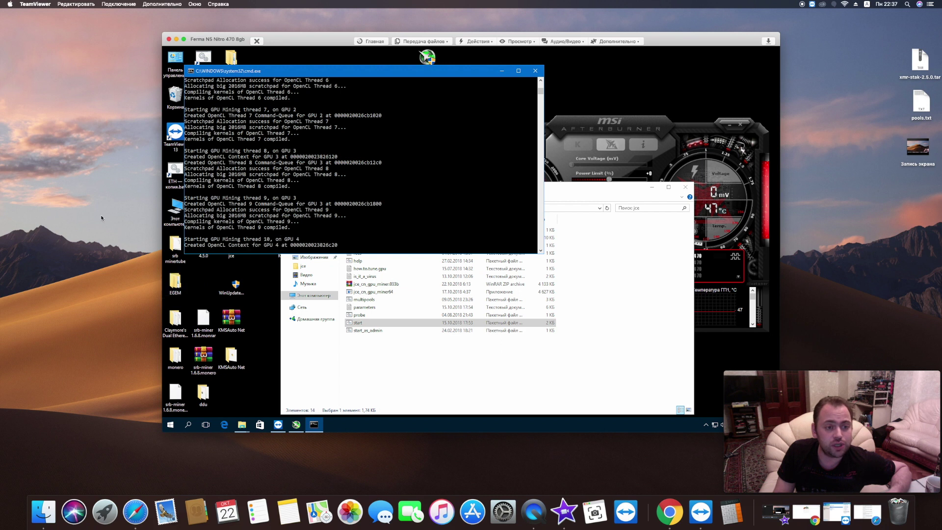
pyautogui.rightClick(169, 425)
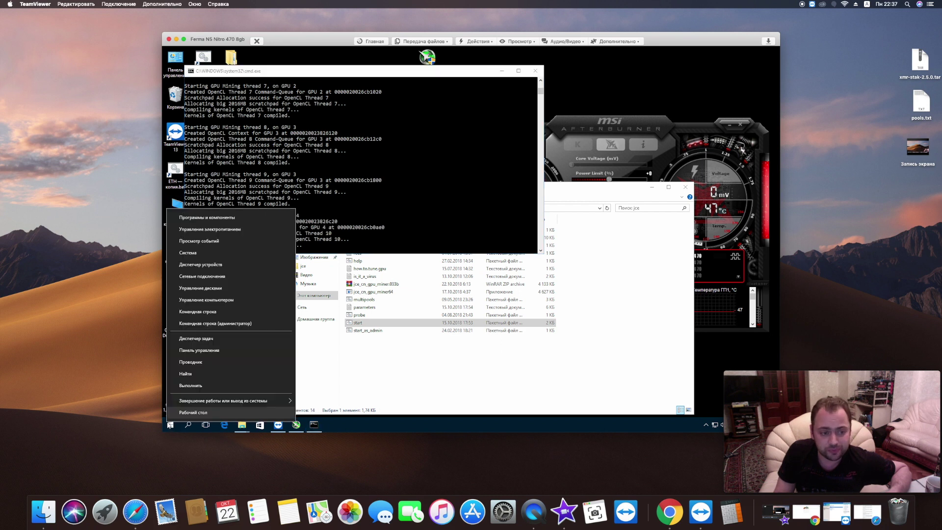
pyautogui.click(223, 269)
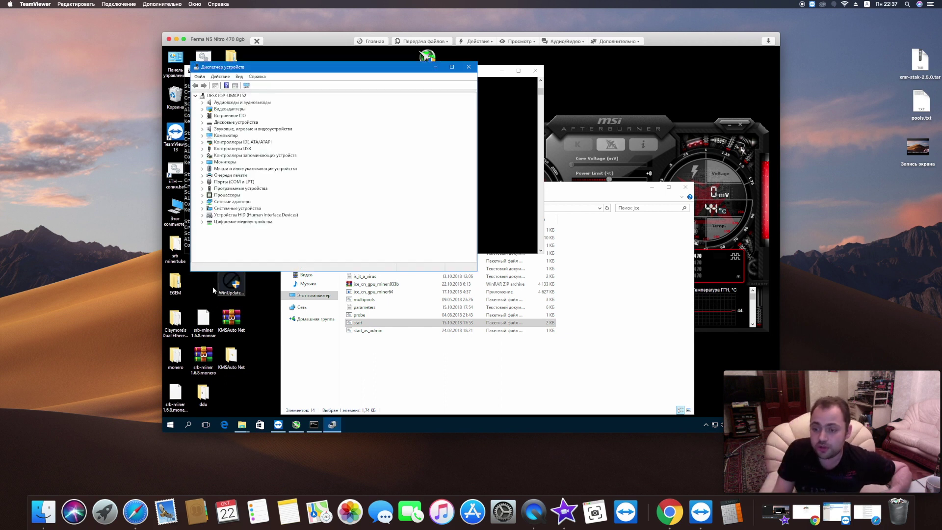
pyautogui.click(202, 109)
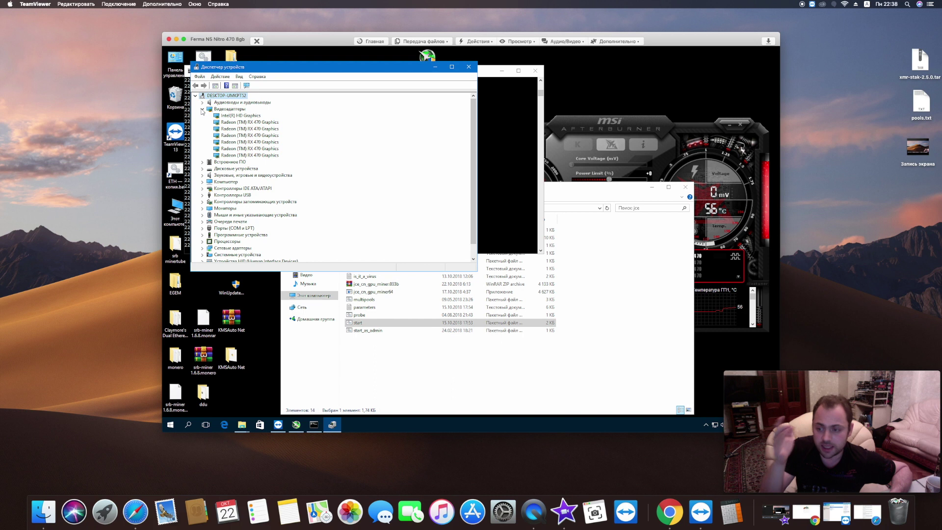
pyautogui.click(819, 2)
pyautogui.click(712, 114)
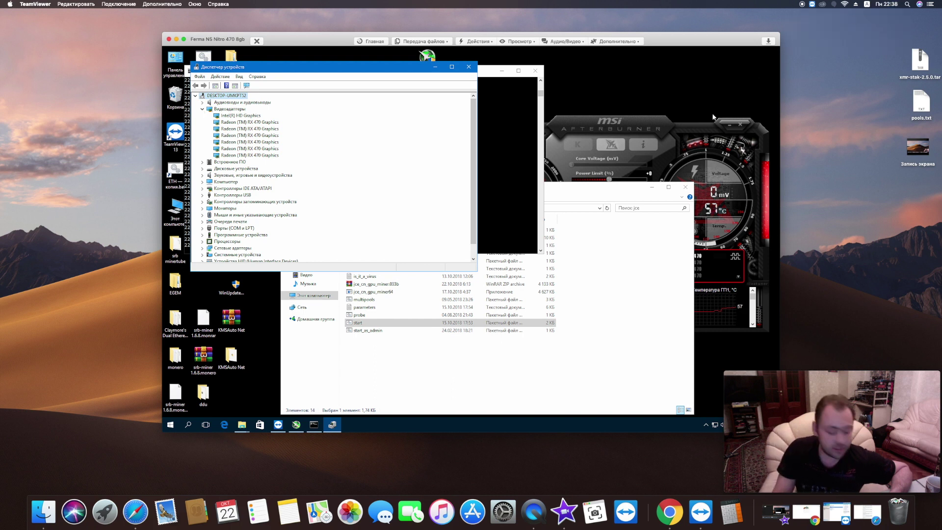
# Bring the miner console to the front and check the hashrates of the GPU threads.
pyautogui.click(483, 75)
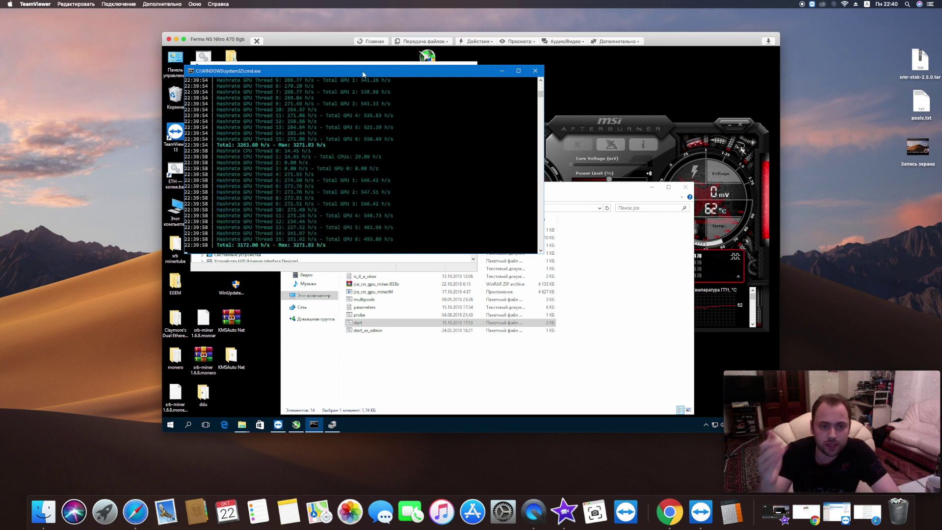
pyautogui.press('p')
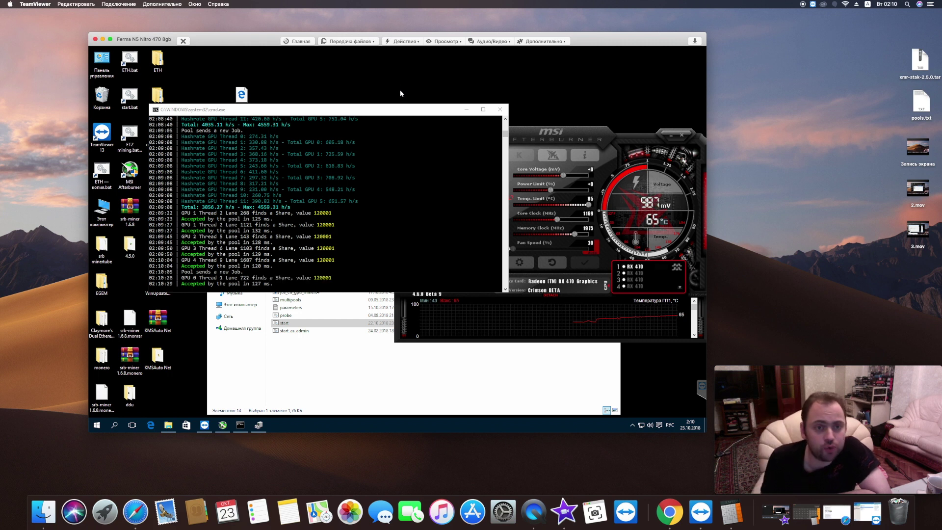
pyautogui.click(380, 107)
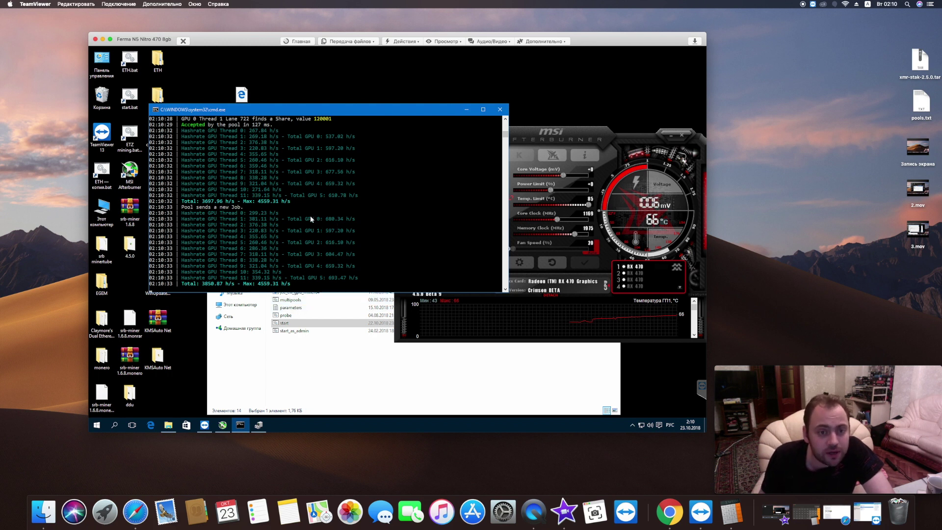
# Reopen the Device Manager window, select the Intel(R) HD Graphics adapter and close the window.
pyautogui.moveTo(263, 428)
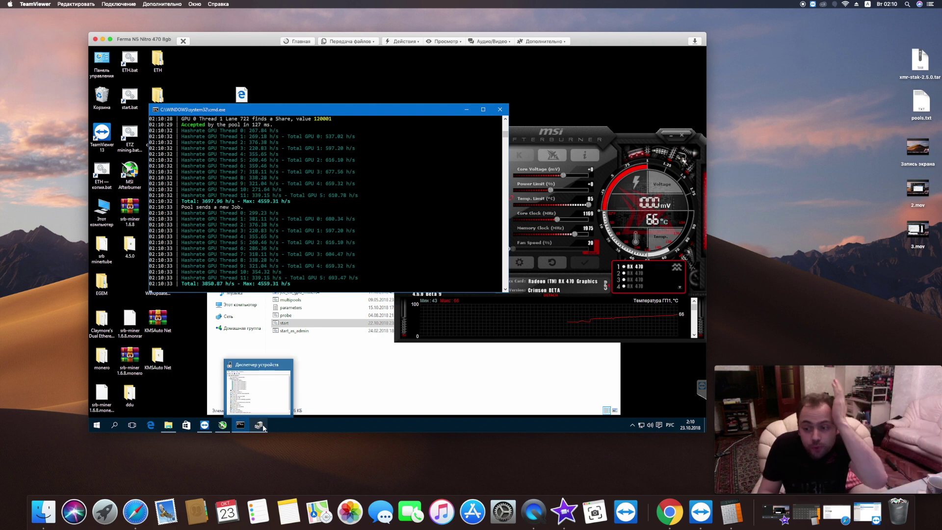
pyautogui.click(263, 428)
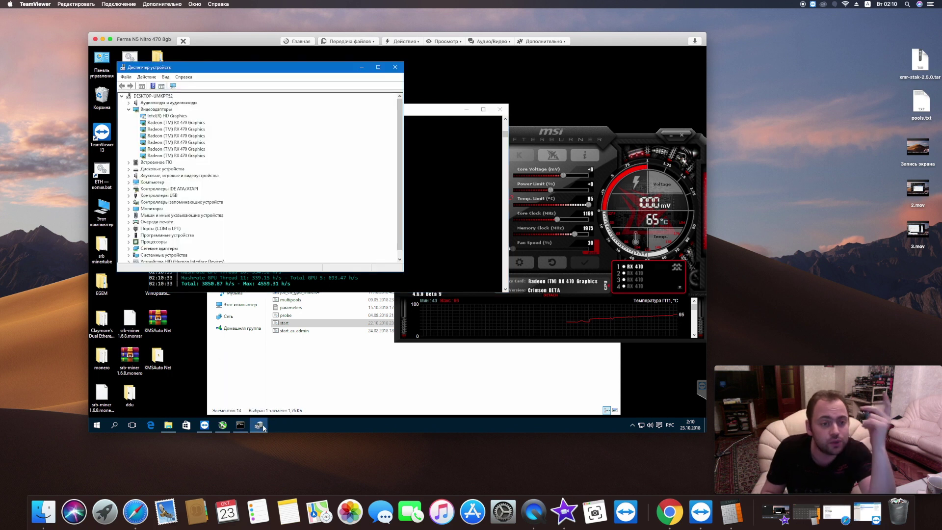
pyautogui.click(158, 116)
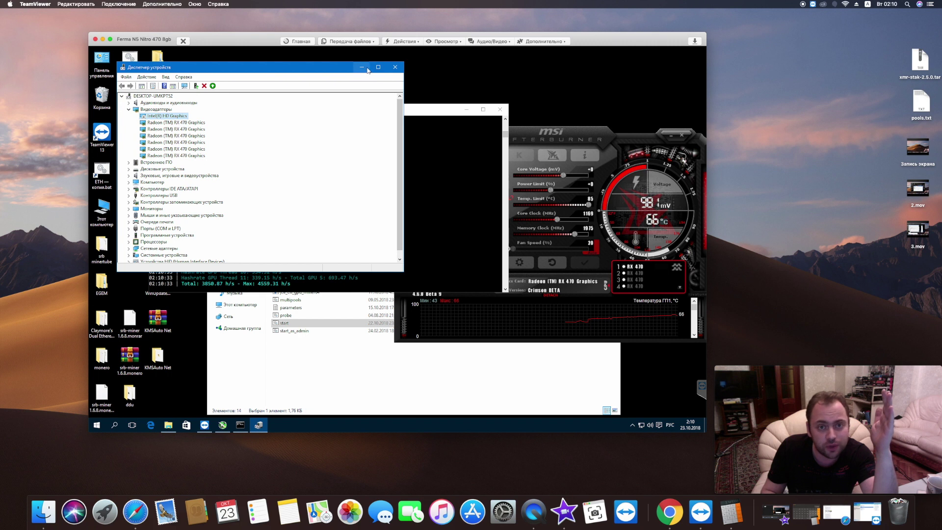
pyautogui.click(395, 68)
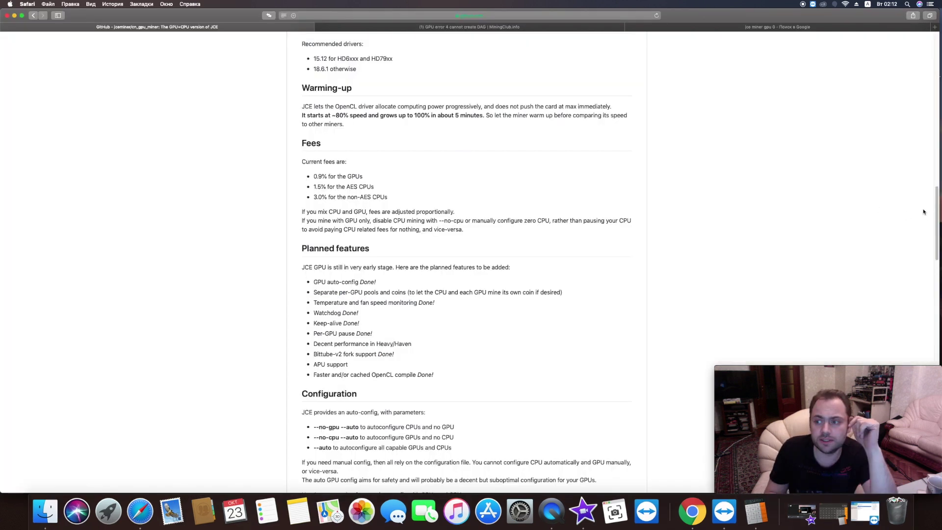
# Find the RX580 4G Cryptonight v7 configuration in the JCE README and highlight its multi_hash value.
pyautogui.scroll(3, 812, 211)
pyautogui.scroll(-15, 812, 211)
pyautogui.scroll(-5, 811, 212)
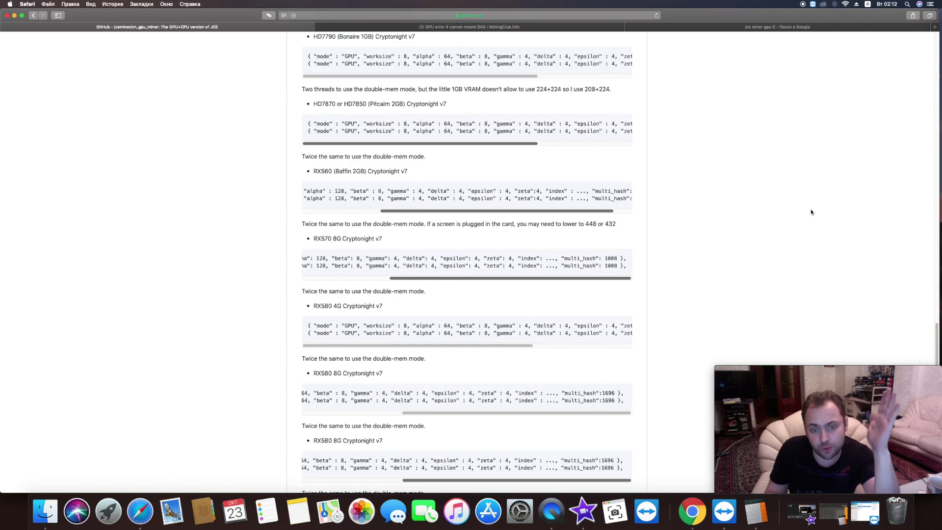
pyautogui.hscroll(10, 570, 326)
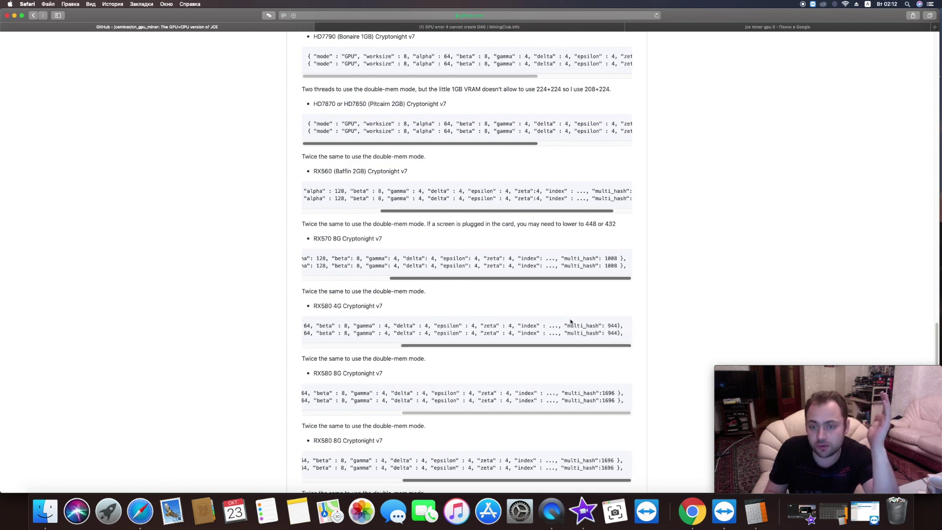
pyautogui.moveTo(567, 326); pyautogui.dragTo(611, 326)
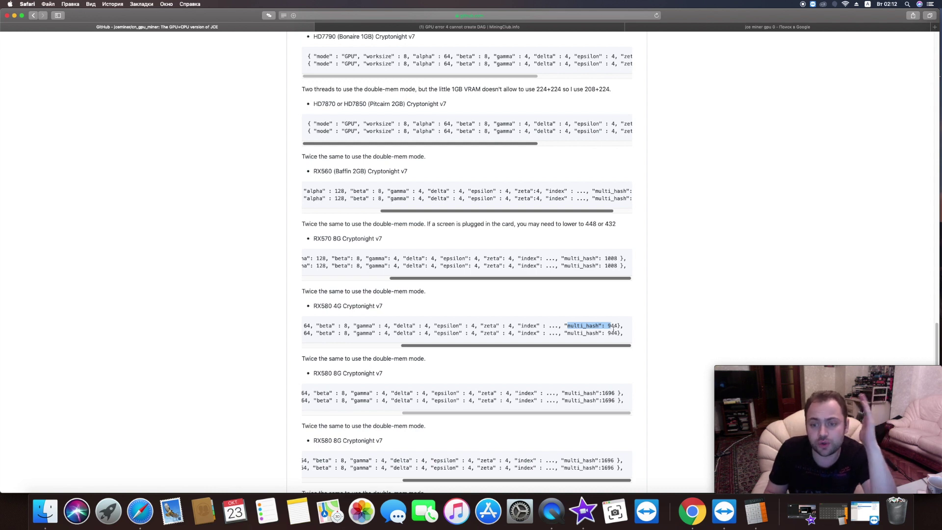
pyautogui.click(616, 326)
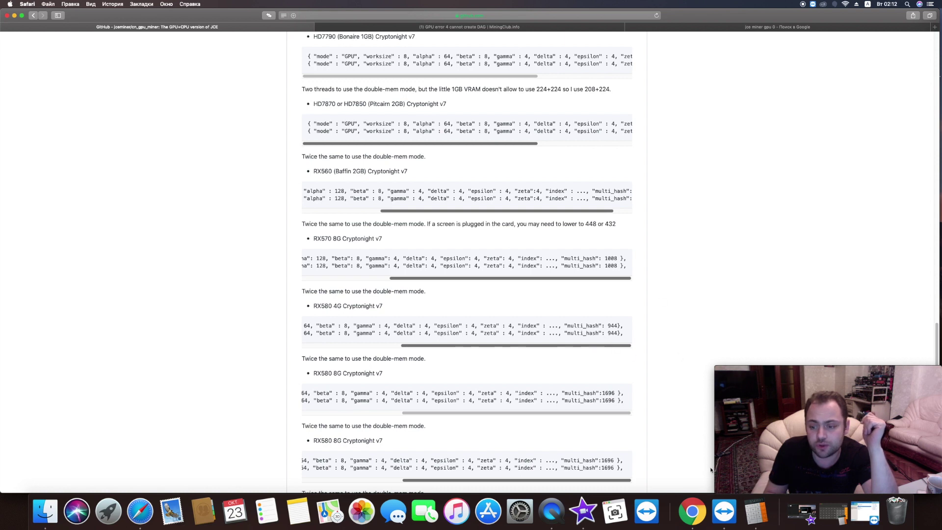
# Switch to Calculator and divide the RX580 4G multi_hash value 944 by 16.
pyautogui.click(756, 511)
pyautogui.press('Escape')
pyautogui.write('944')
pyautogui.press('/')
pyautogui.write('16')
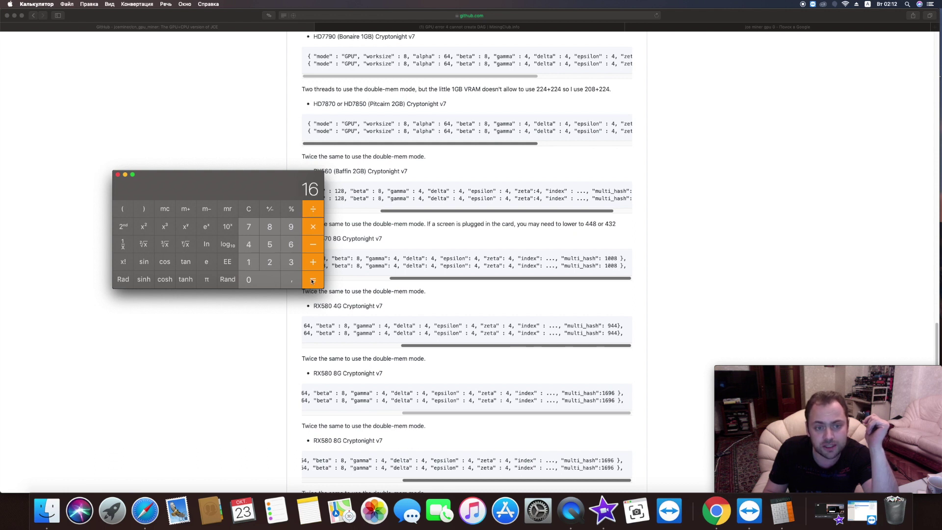
pyautogui.click(312, 280)
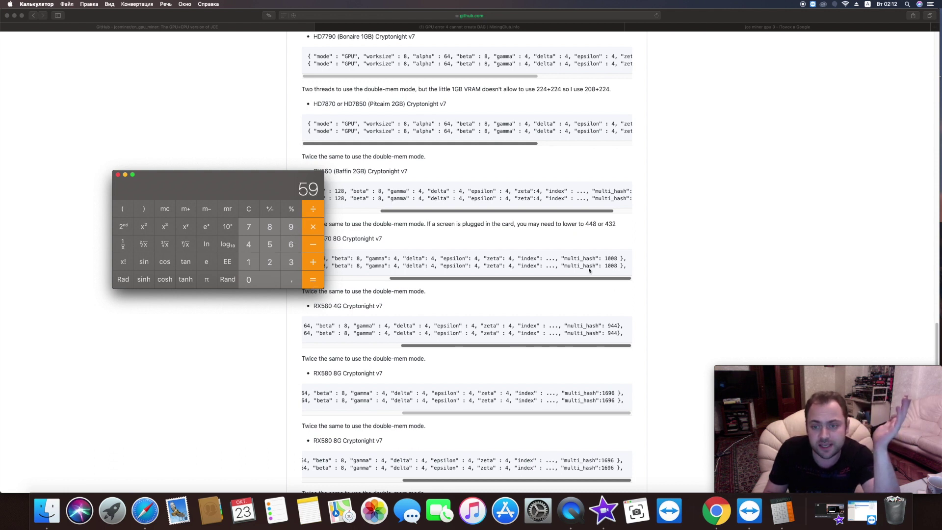
# Look up the Vega 64 multi_hash value in the README, divide 1920 by 16 in Calculator, and highlight that value in the README.
pyautogui.click(696, 314)
pyautogui.scroll(-6, 696, 314)
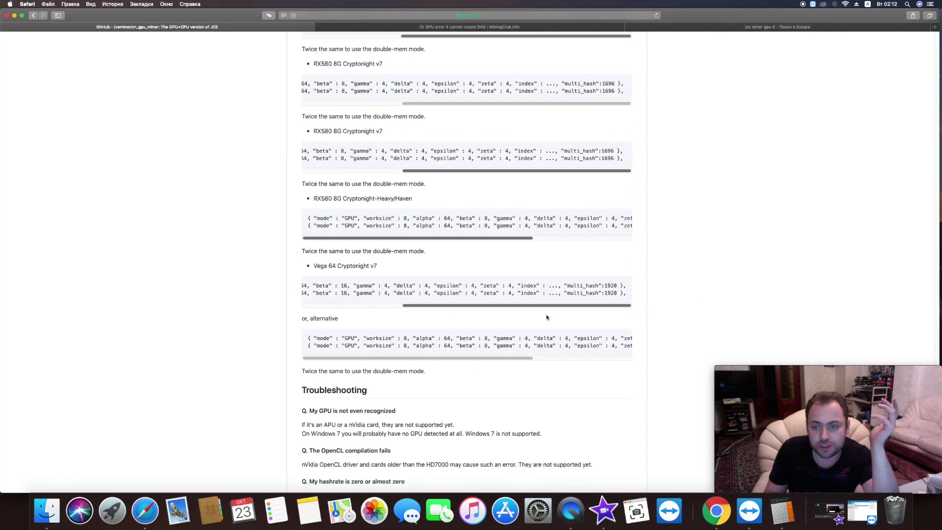
pyautogui.press('super+Tab')
pyautogui.click(248, 209)
pyautogui.press('1')
pyautogui.click(291, 227)
pyautogui.click(274, 263)
pyautogui.click(266, 284)
pyautogui.click(317, 208)
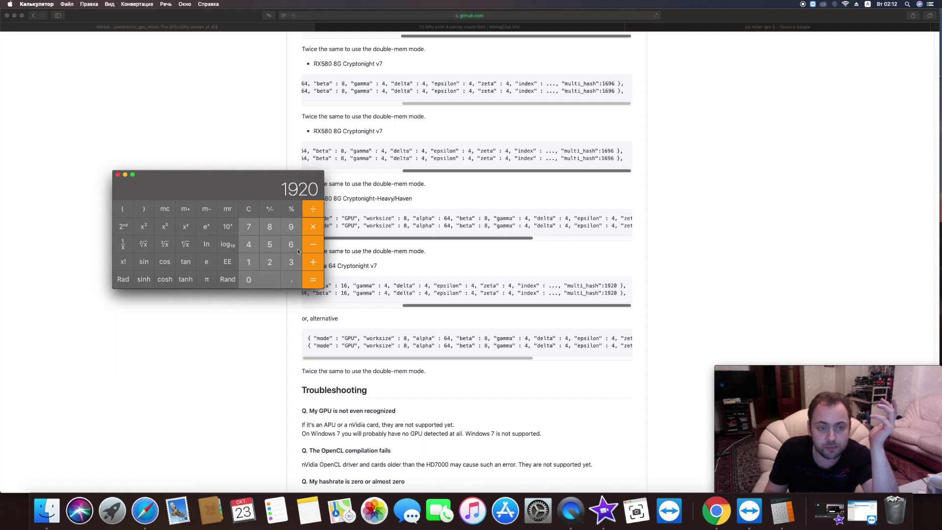
pyautogui.click(290, 248)
pyautogui.press('BackSpace')
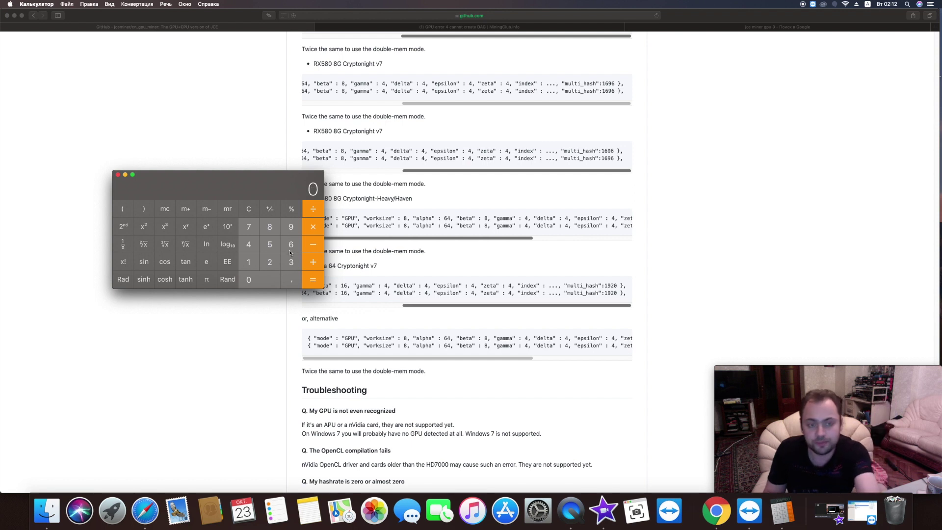
pyautogui.press('1')
pyautogui.press('6')
pyautogui.press('Return')
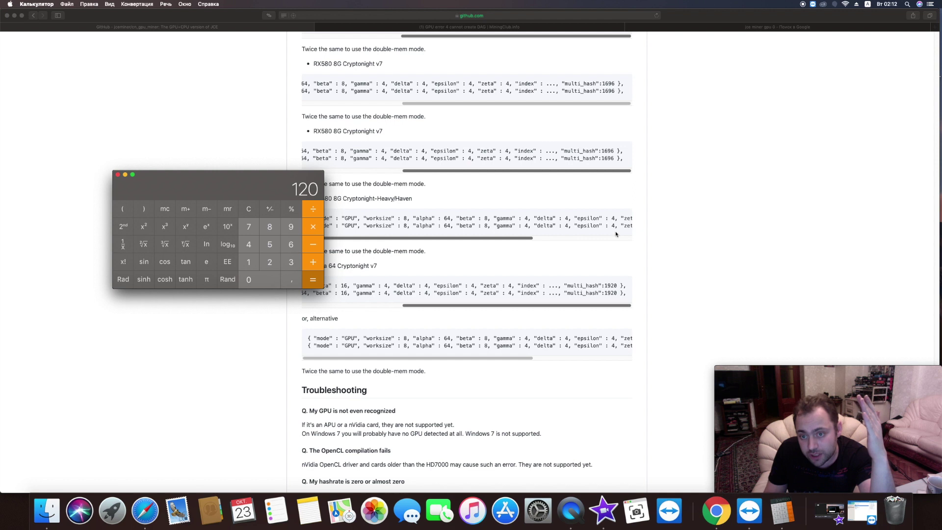
pyautogui.click(605, 291)
pyautogui.moveTo(567, 285); pyautogui.dragTo(622, 286)
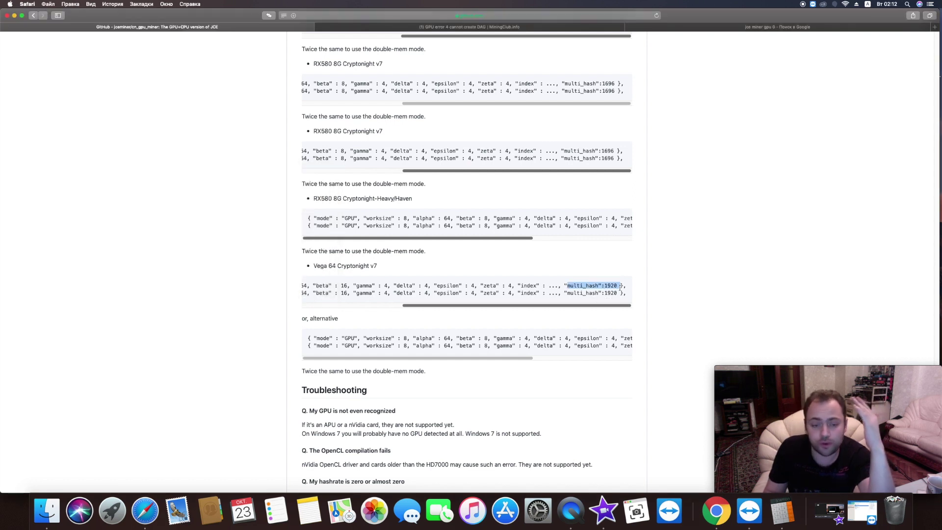
# Minimize Safari and the remote config file, and print the current hashrate report in the miner console.
pyautogui.press('super+m')
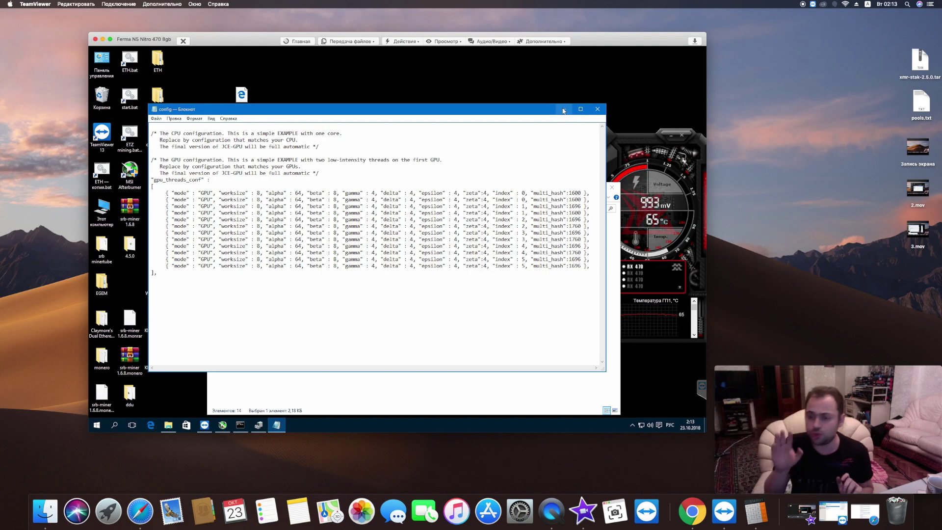
pyautogui.click(564, 109)
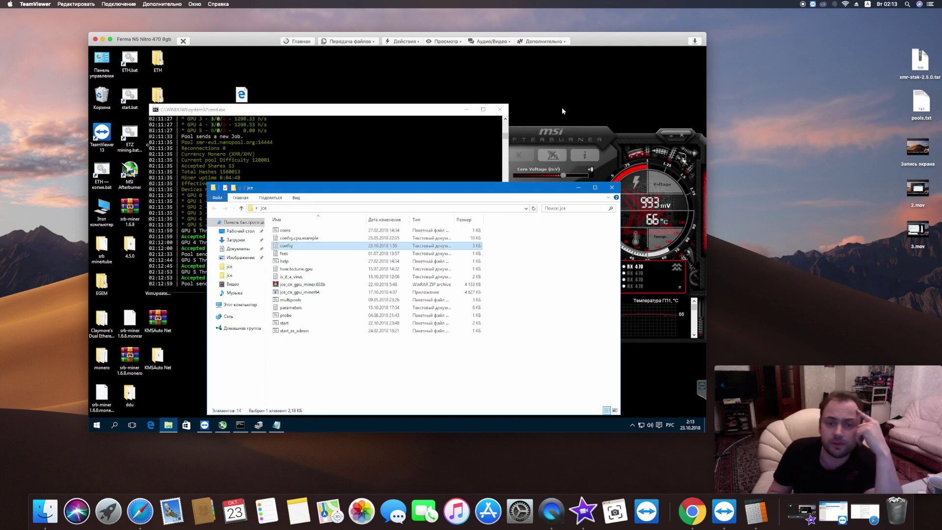
pyautogui.click(349, 114)
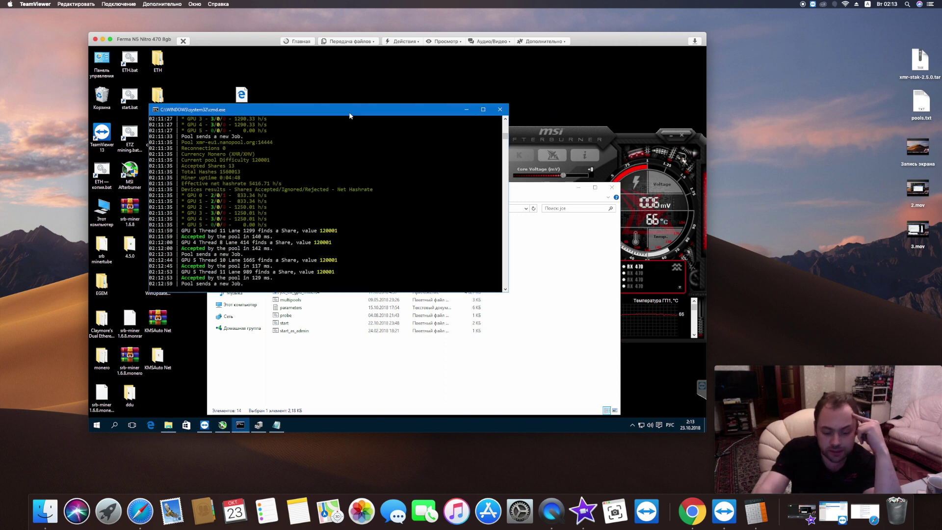
pyautogui.press('h')
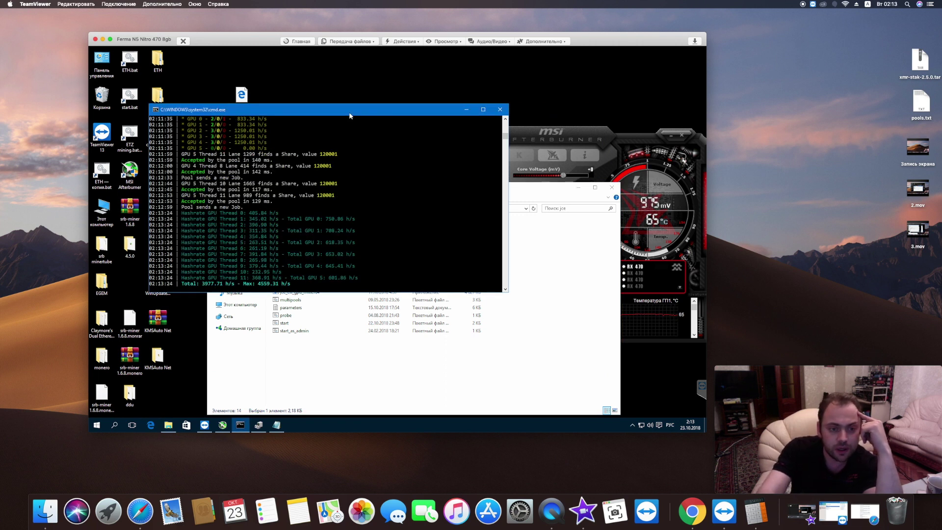